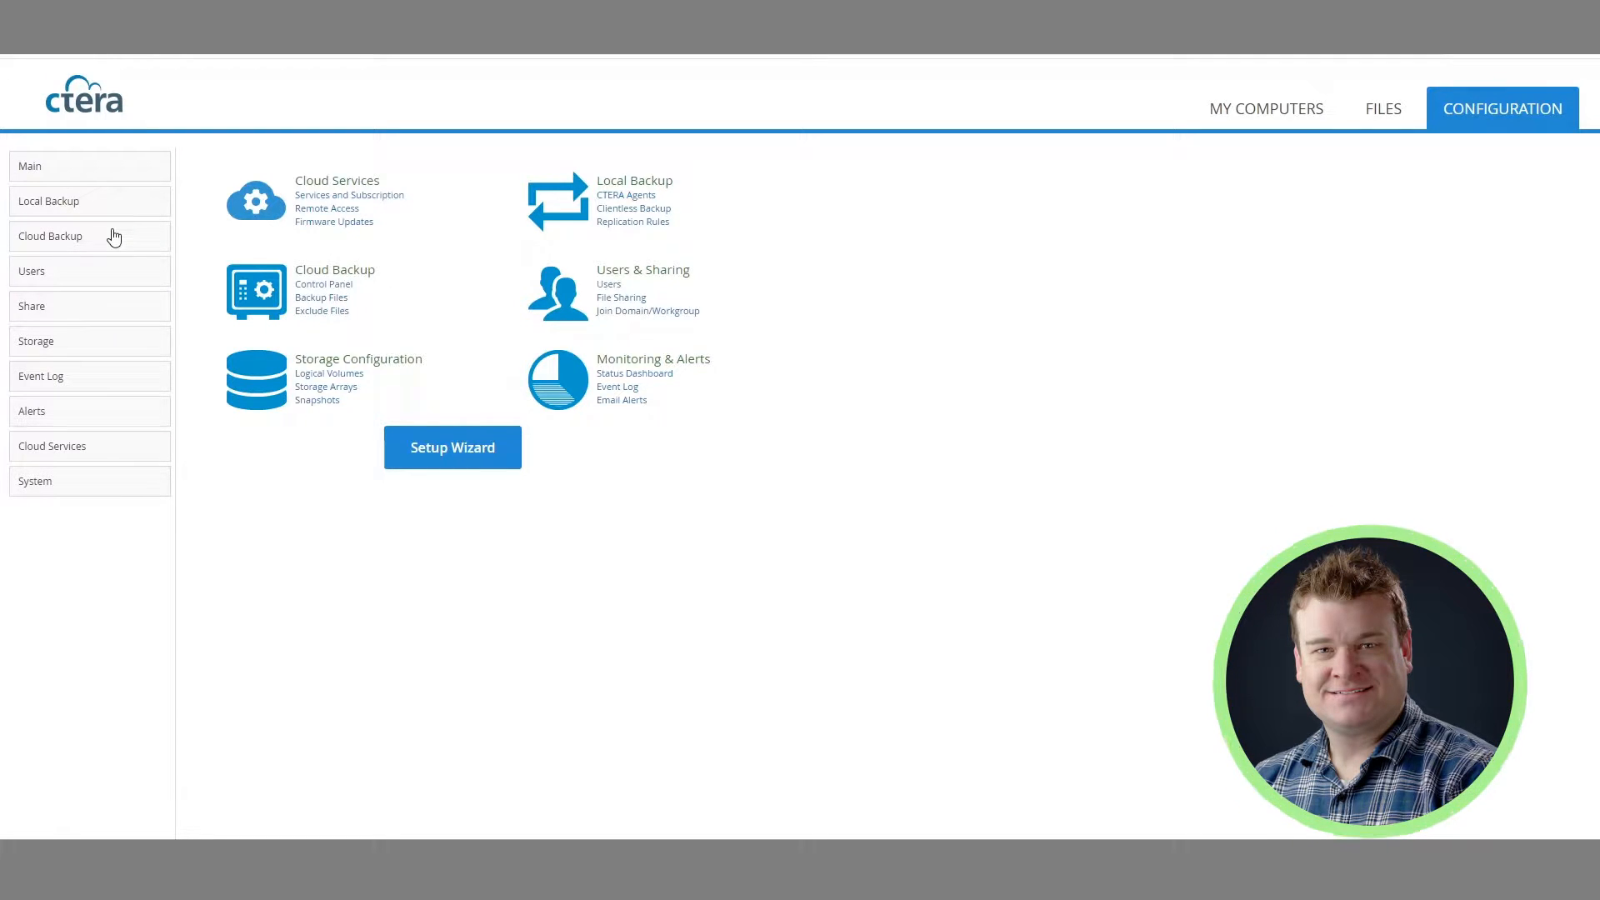
- Open the Cloud Services status page and review the CTERA Portal connection and subscription information
click(28, 247)
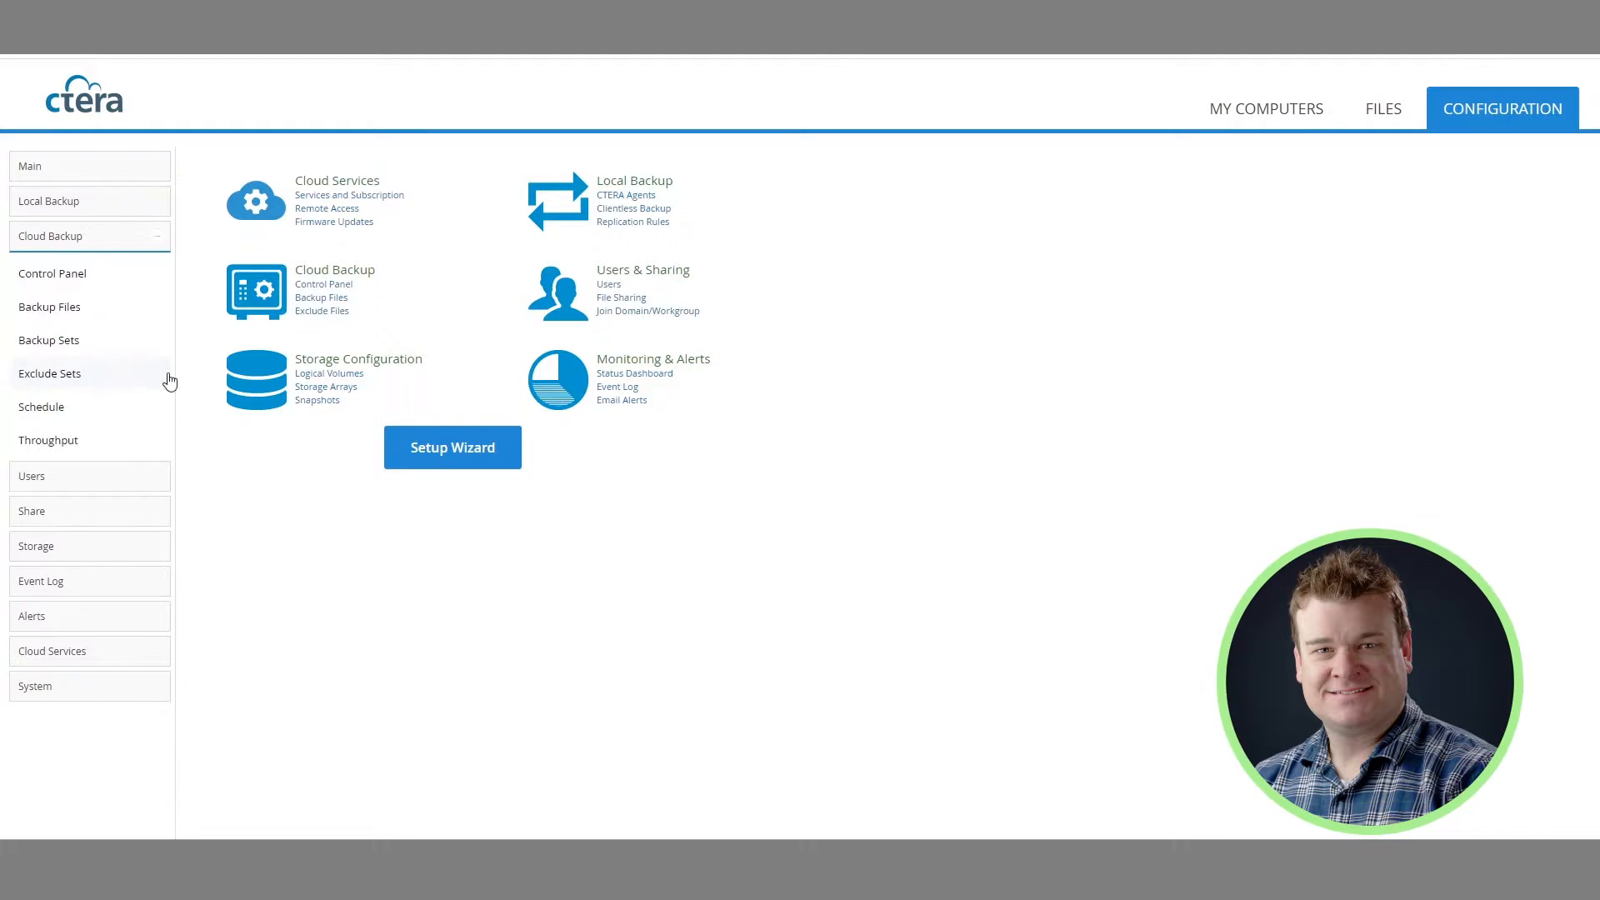
click(47, 654)
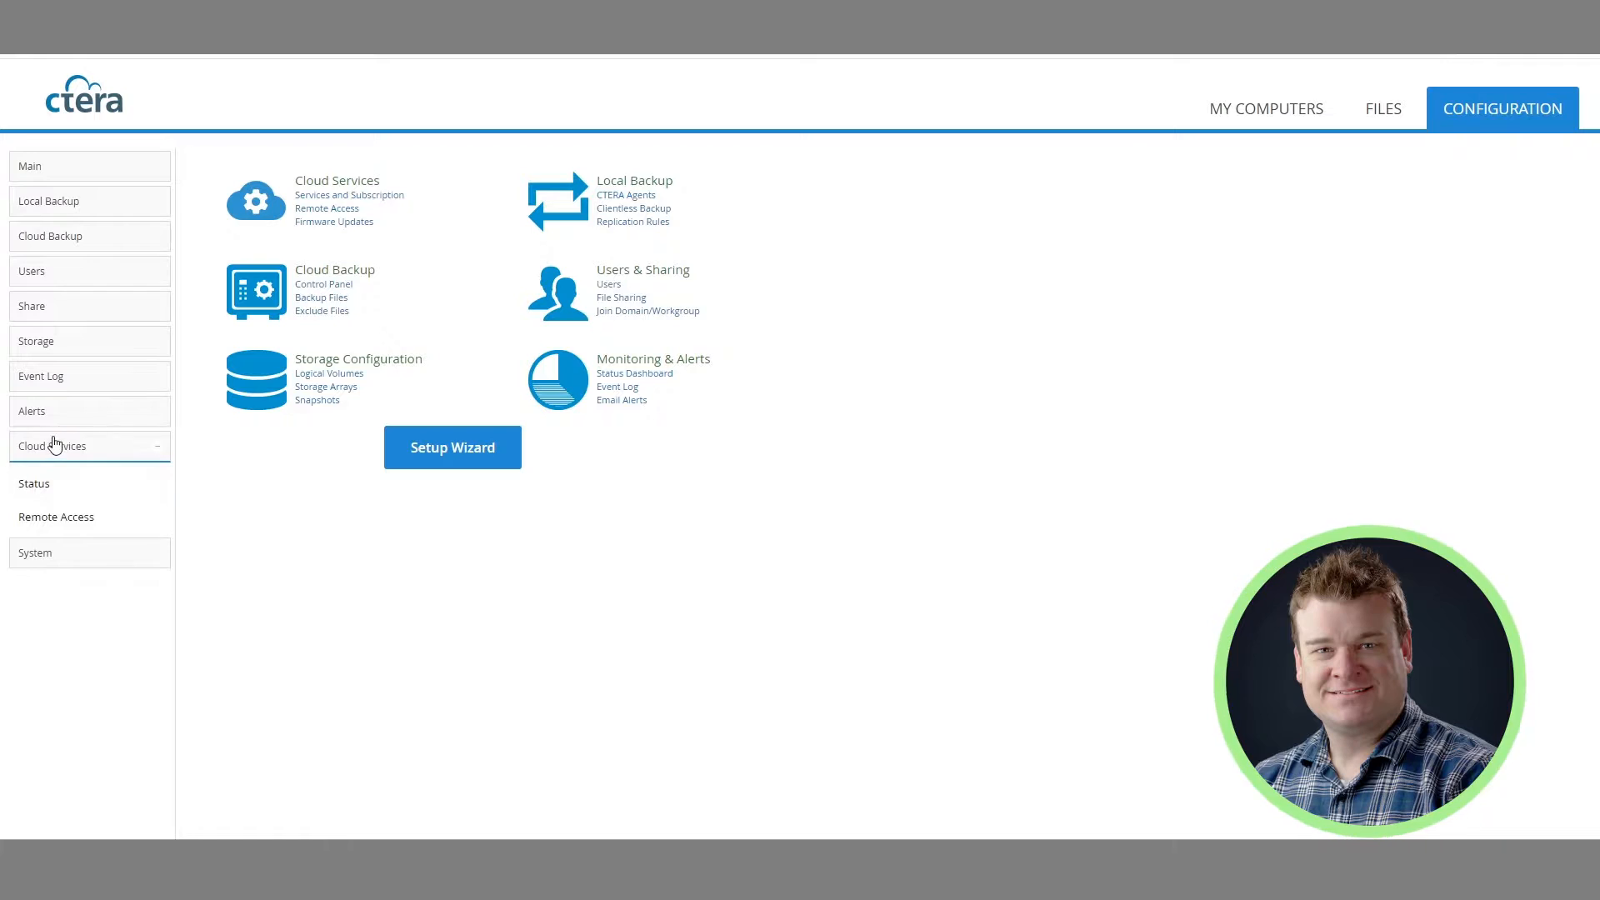
click(47, 484)
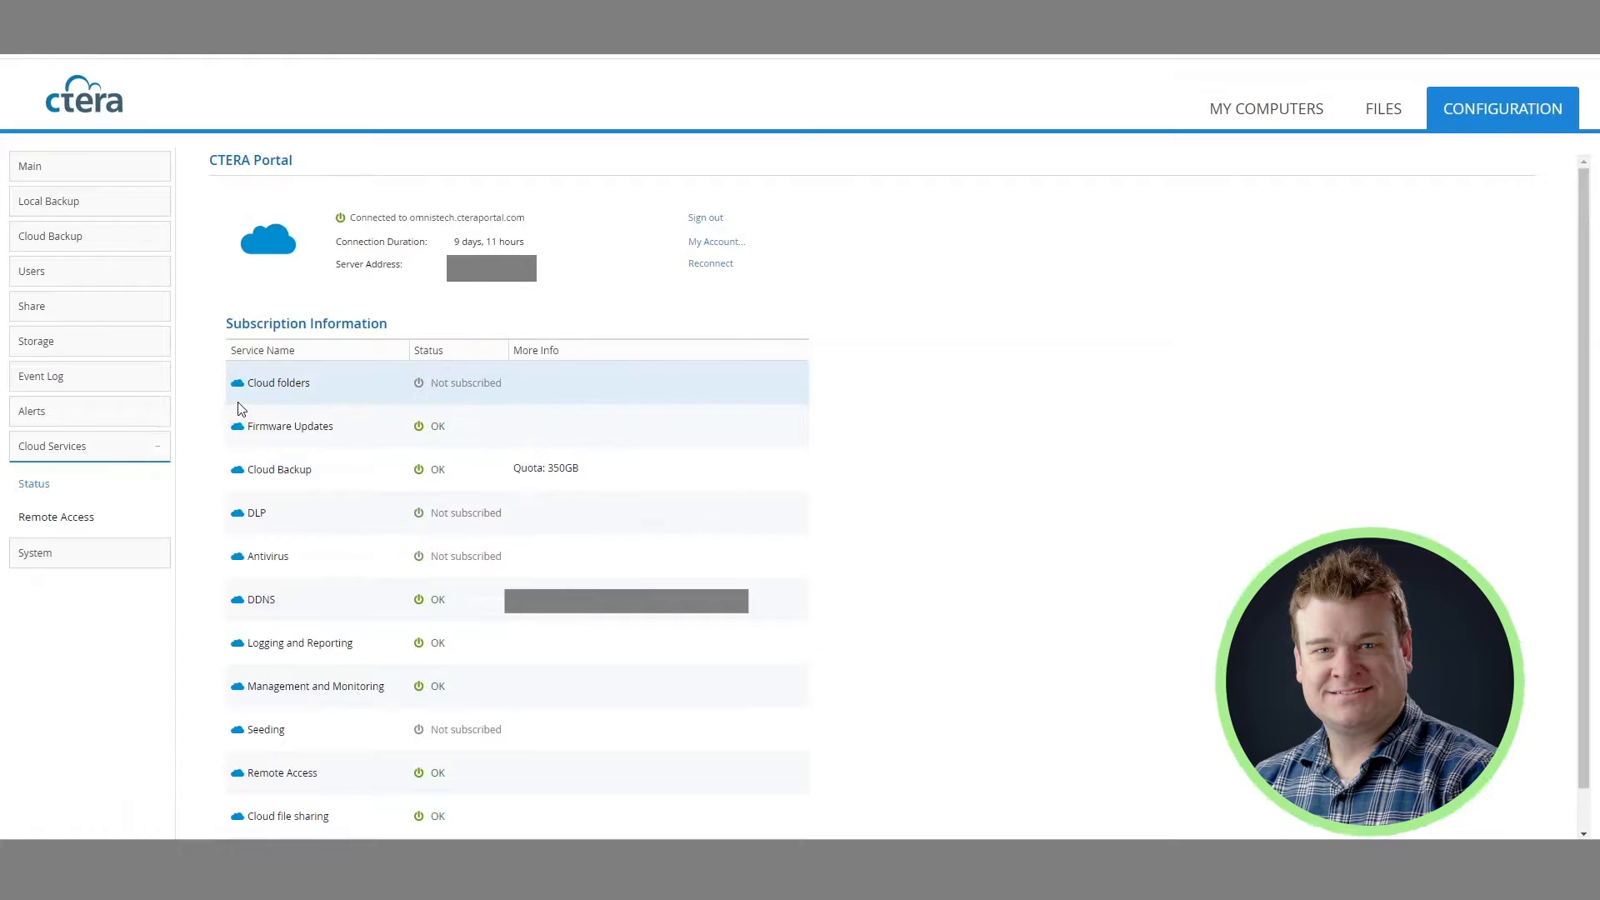
- Open the event log from the Cloud Backup control panel and widen the Files column to read the backup entries
click(67, 230)
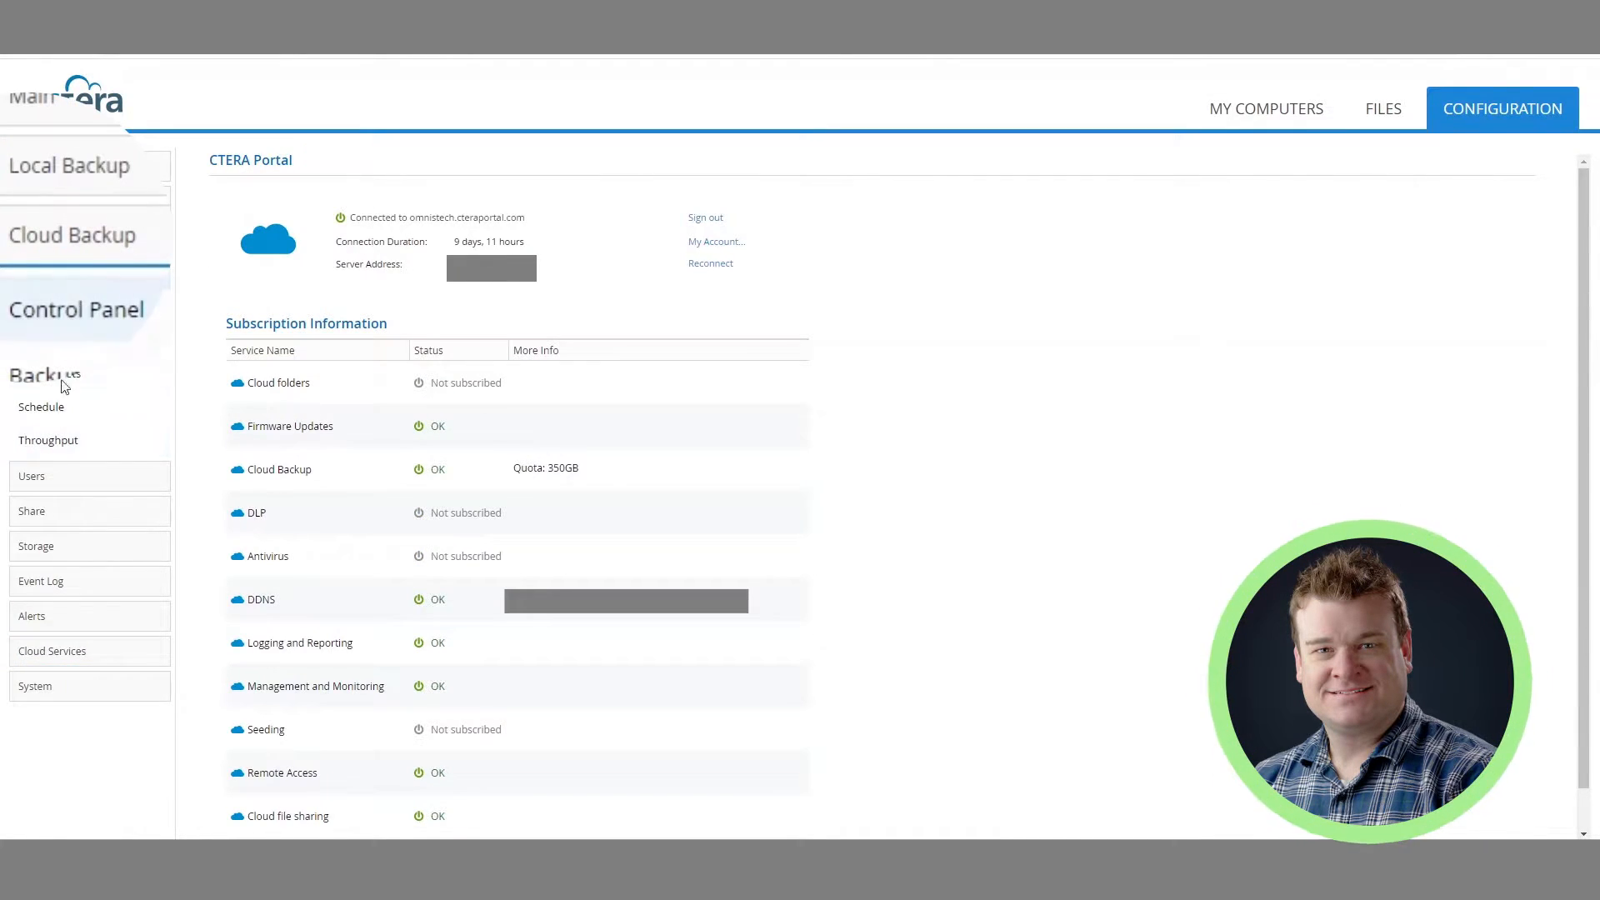
click(71, 282)
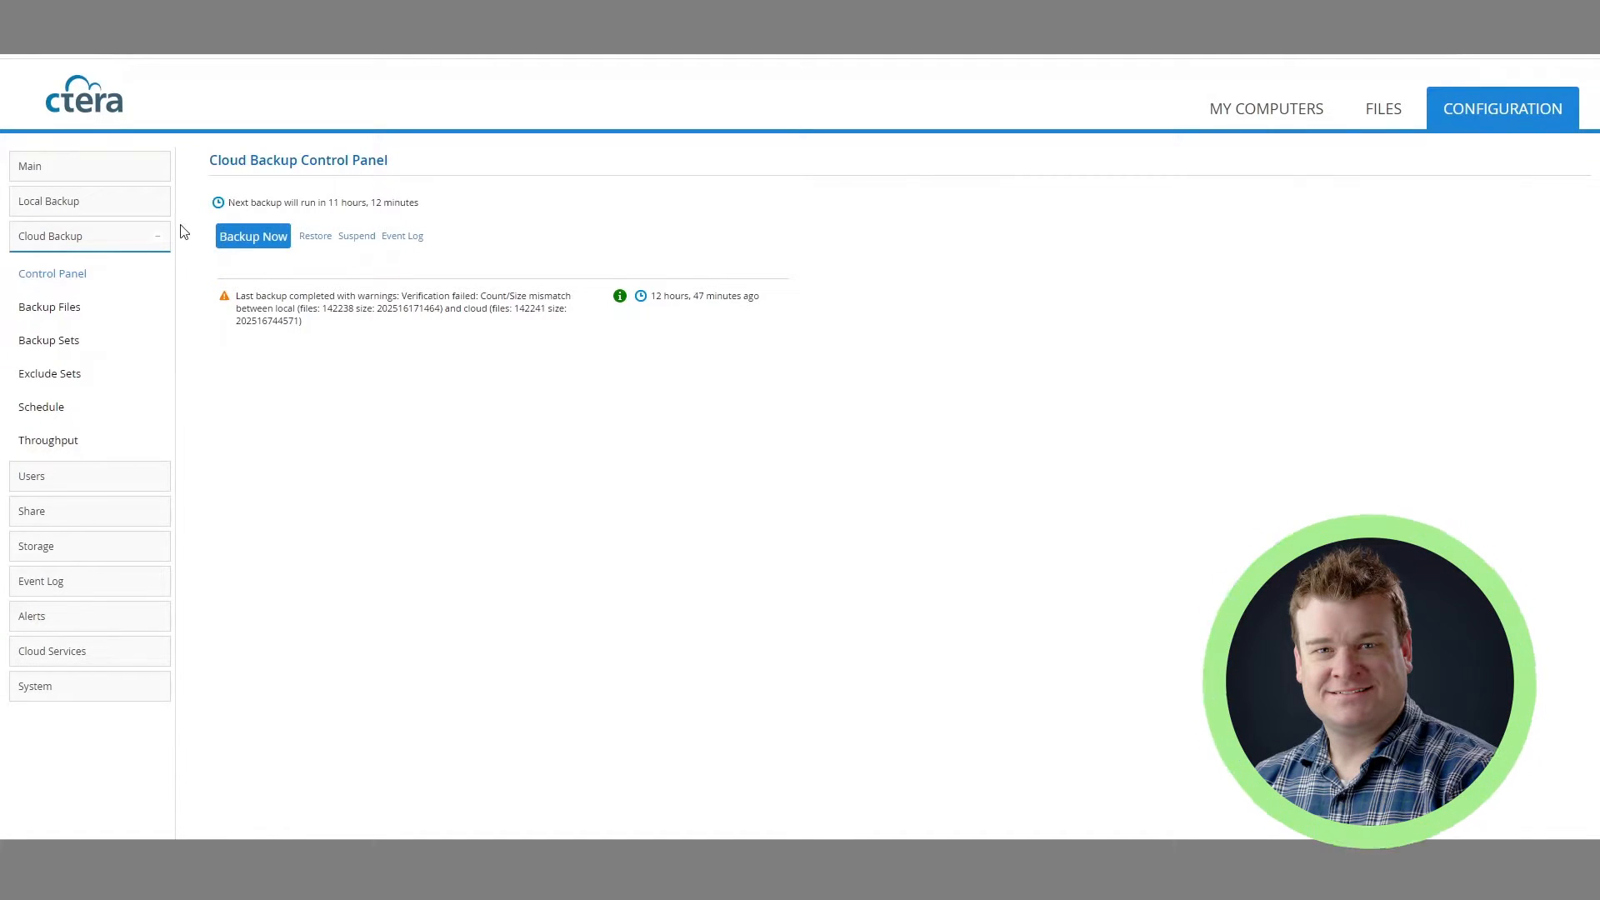
click(418, 238)
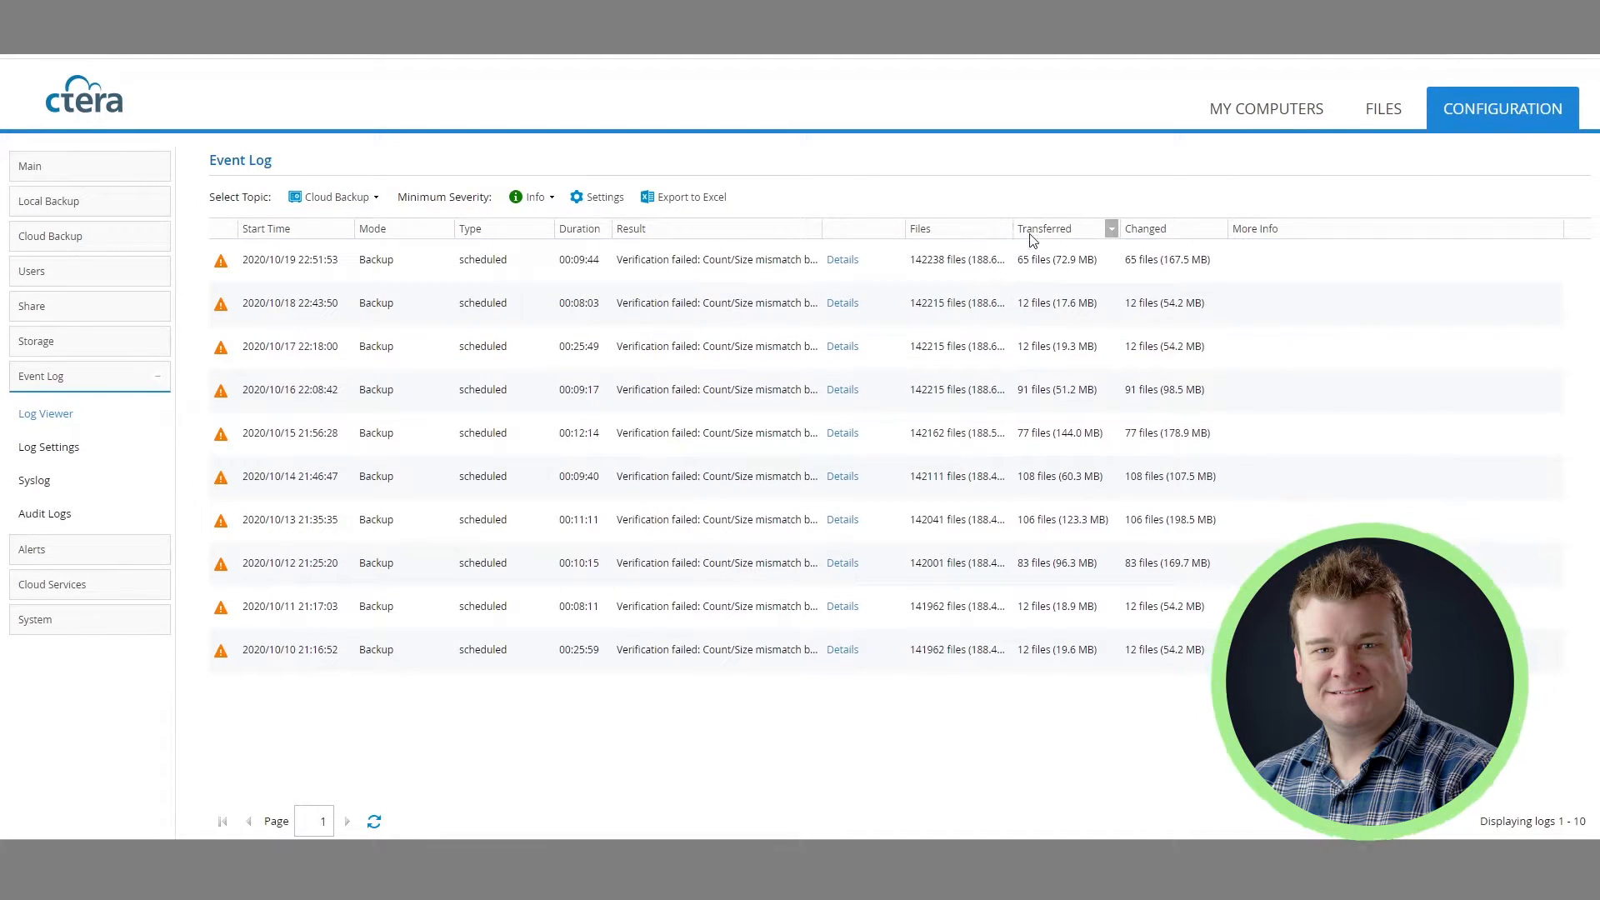
drag(1016, 227, 1221, 283)
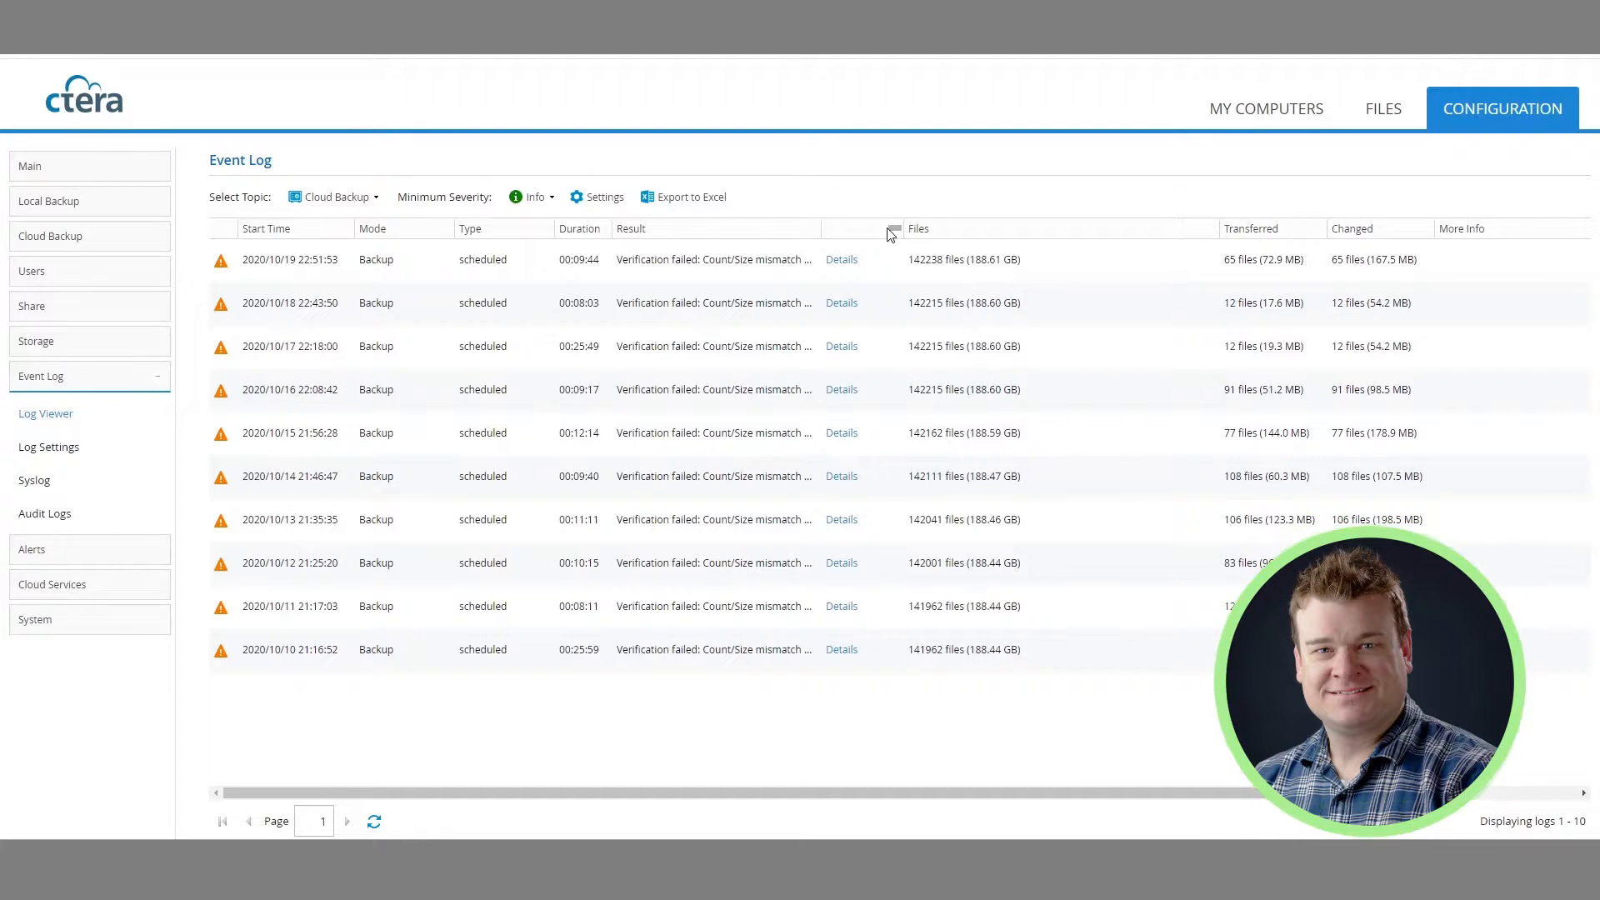
click(1298, 265)
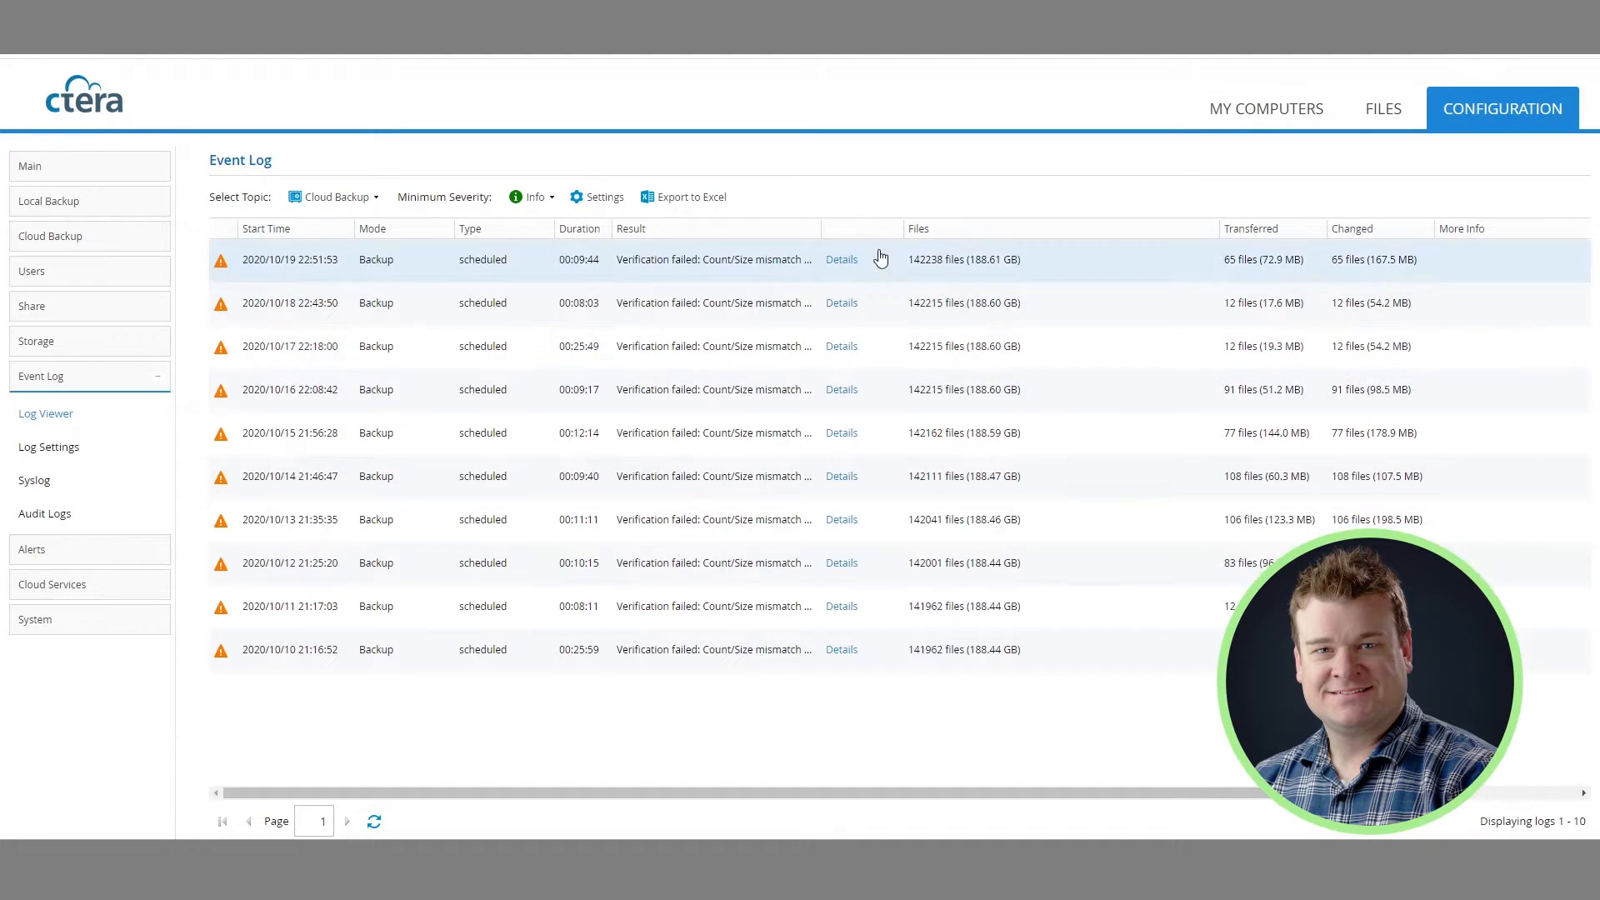
- Open the cloud backup file selection and expand backups > Agents and the first agent's c drive down to its Desktop and Documents folders
click(58, 237)
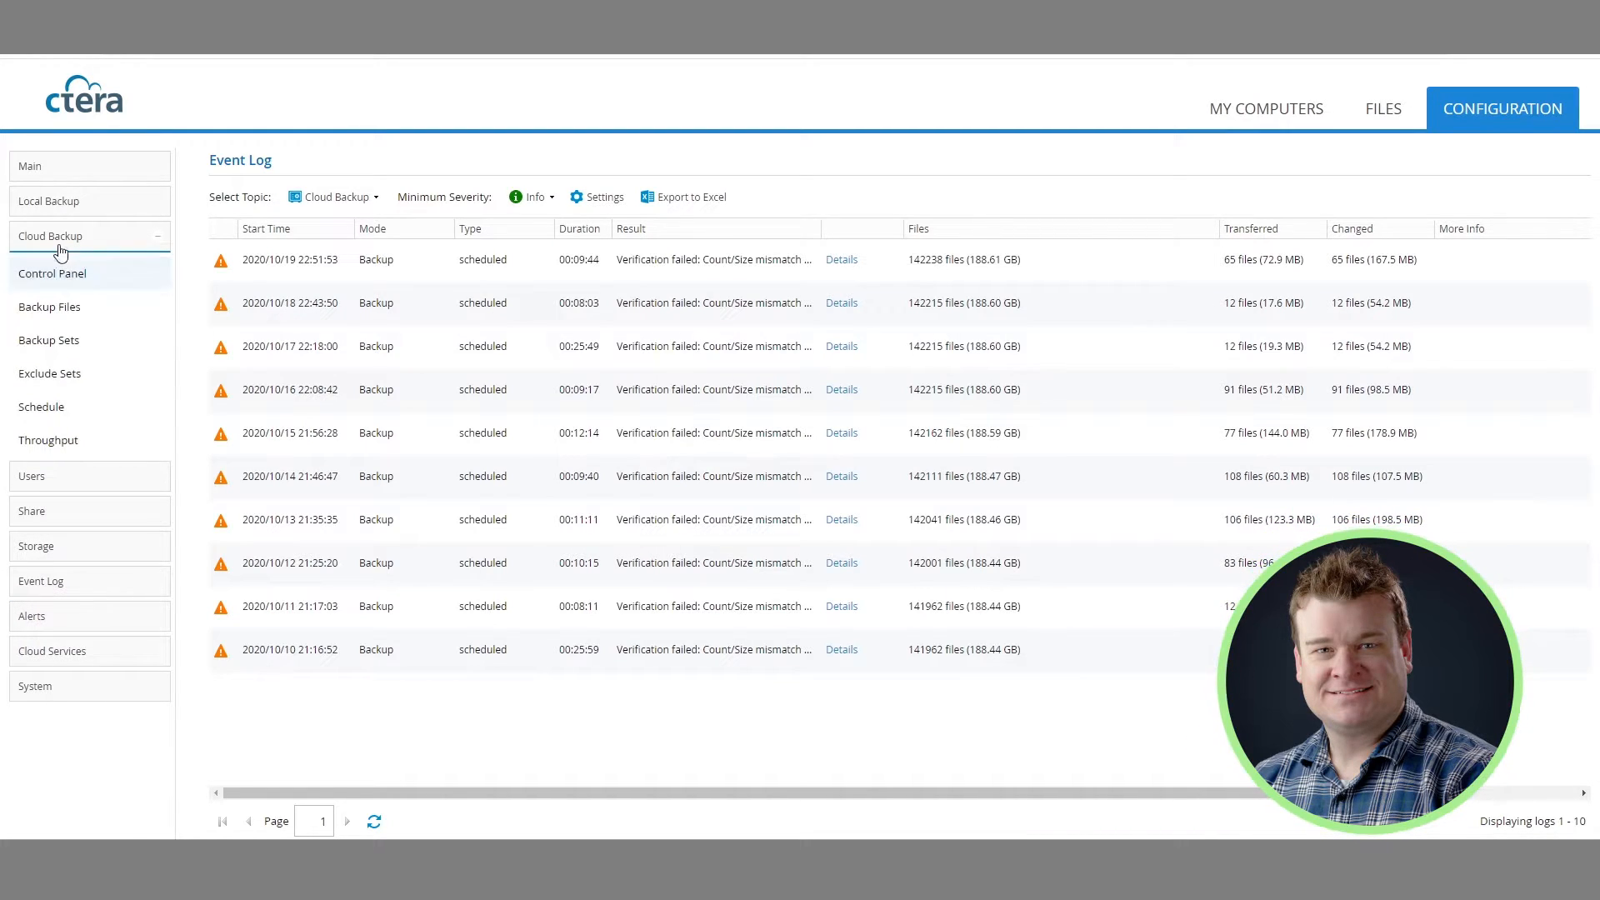
click(64, 315)
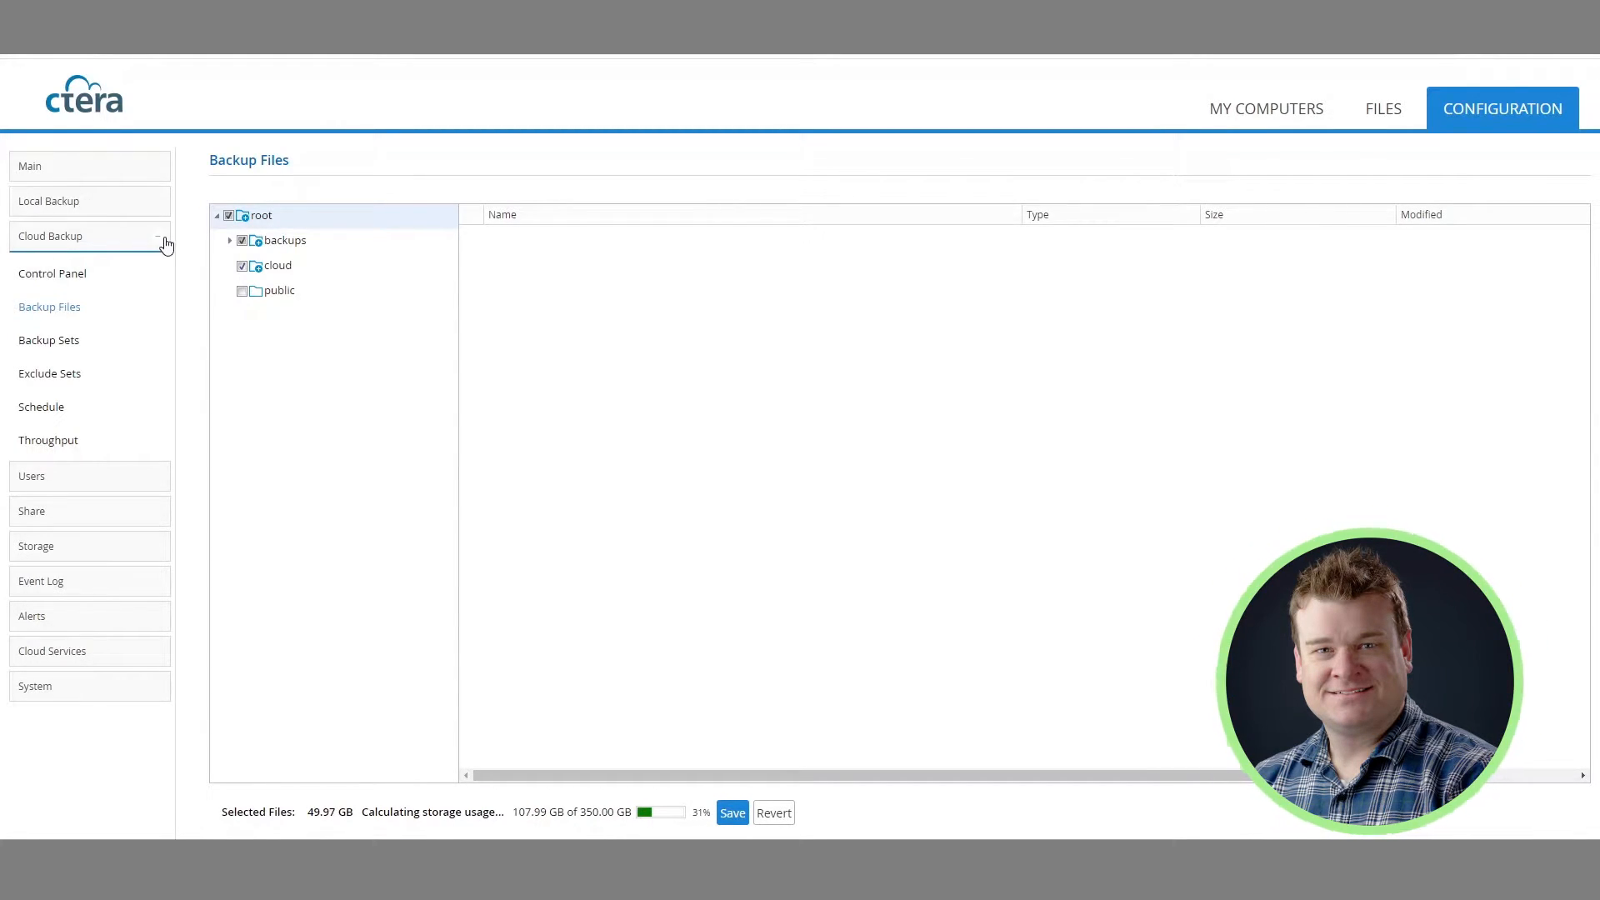
click(243, 266)
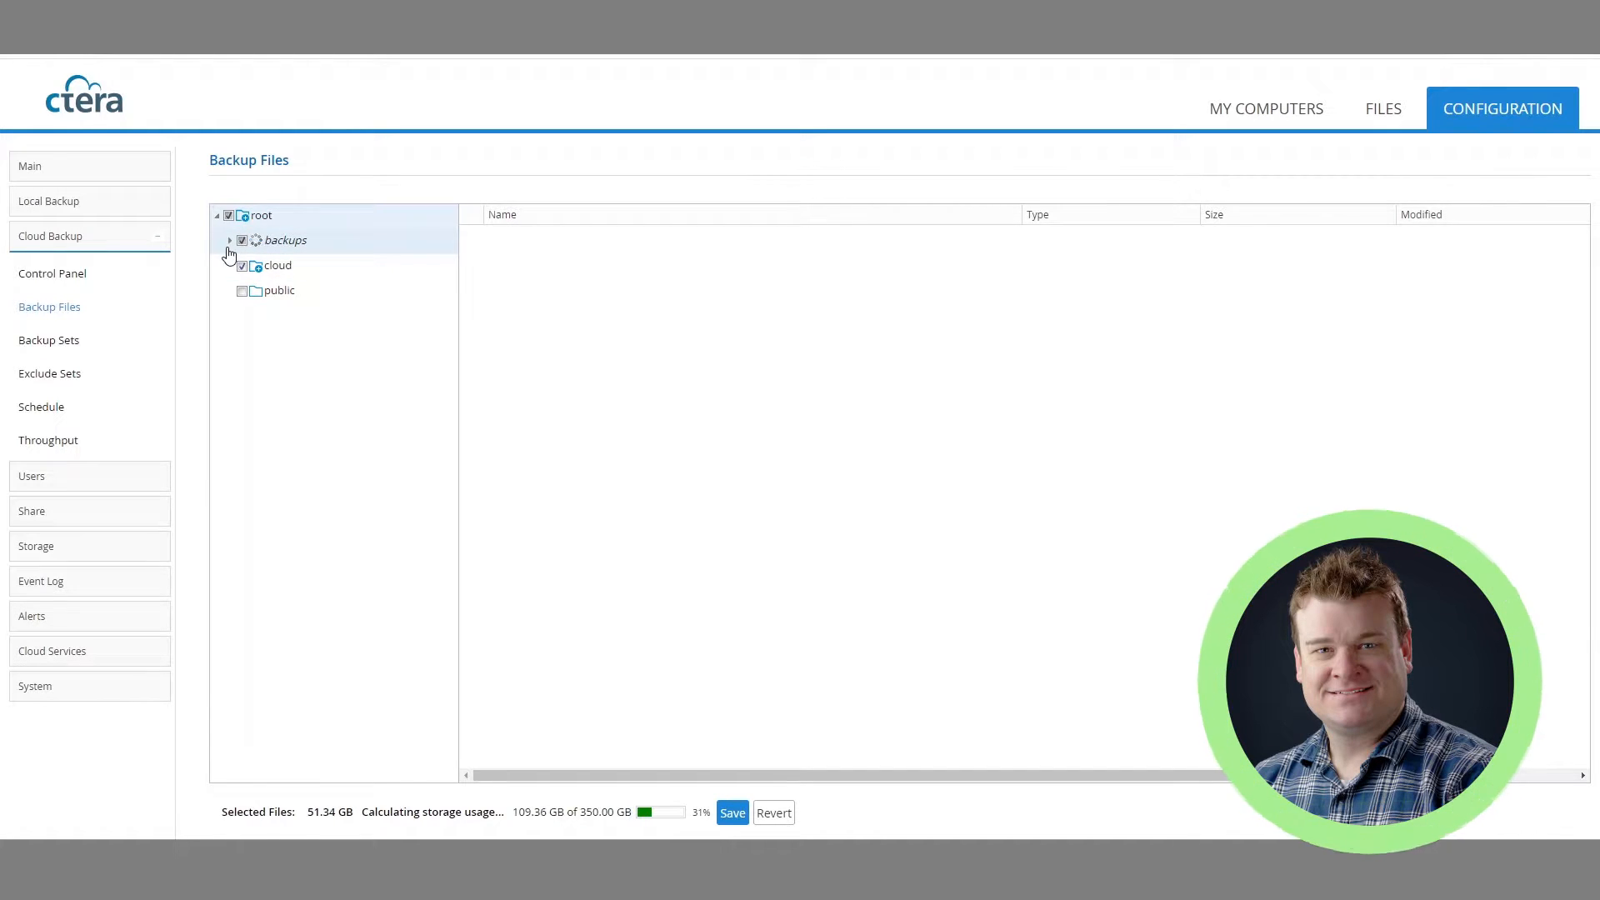
click(230, 240)
click(266, 265)
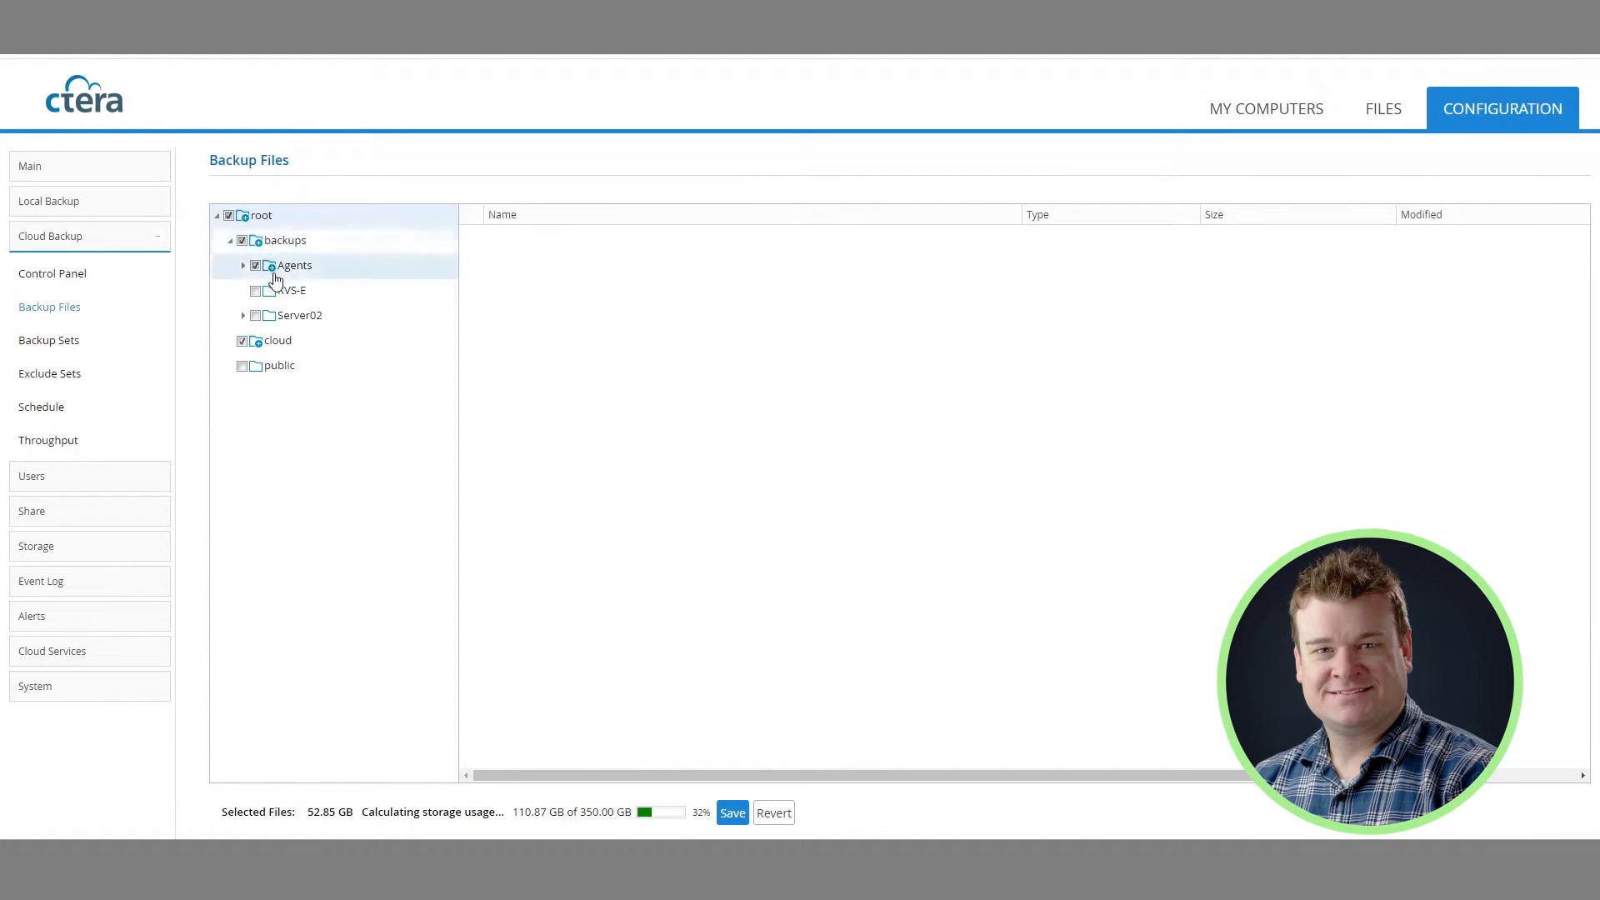
click(244, 265)
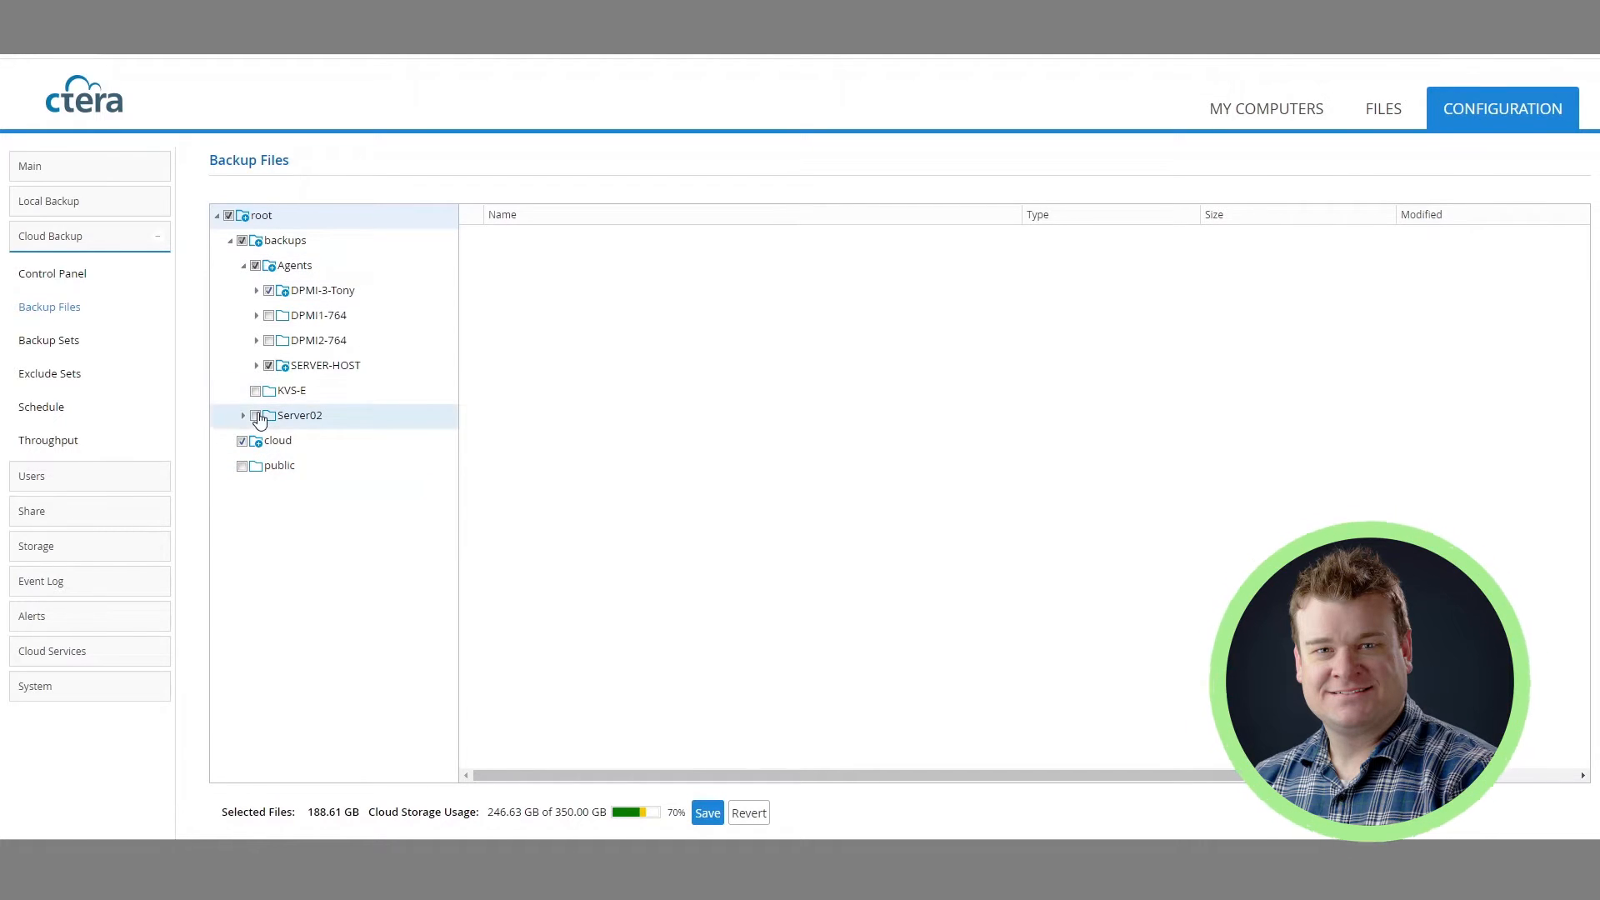
click(257, 292)
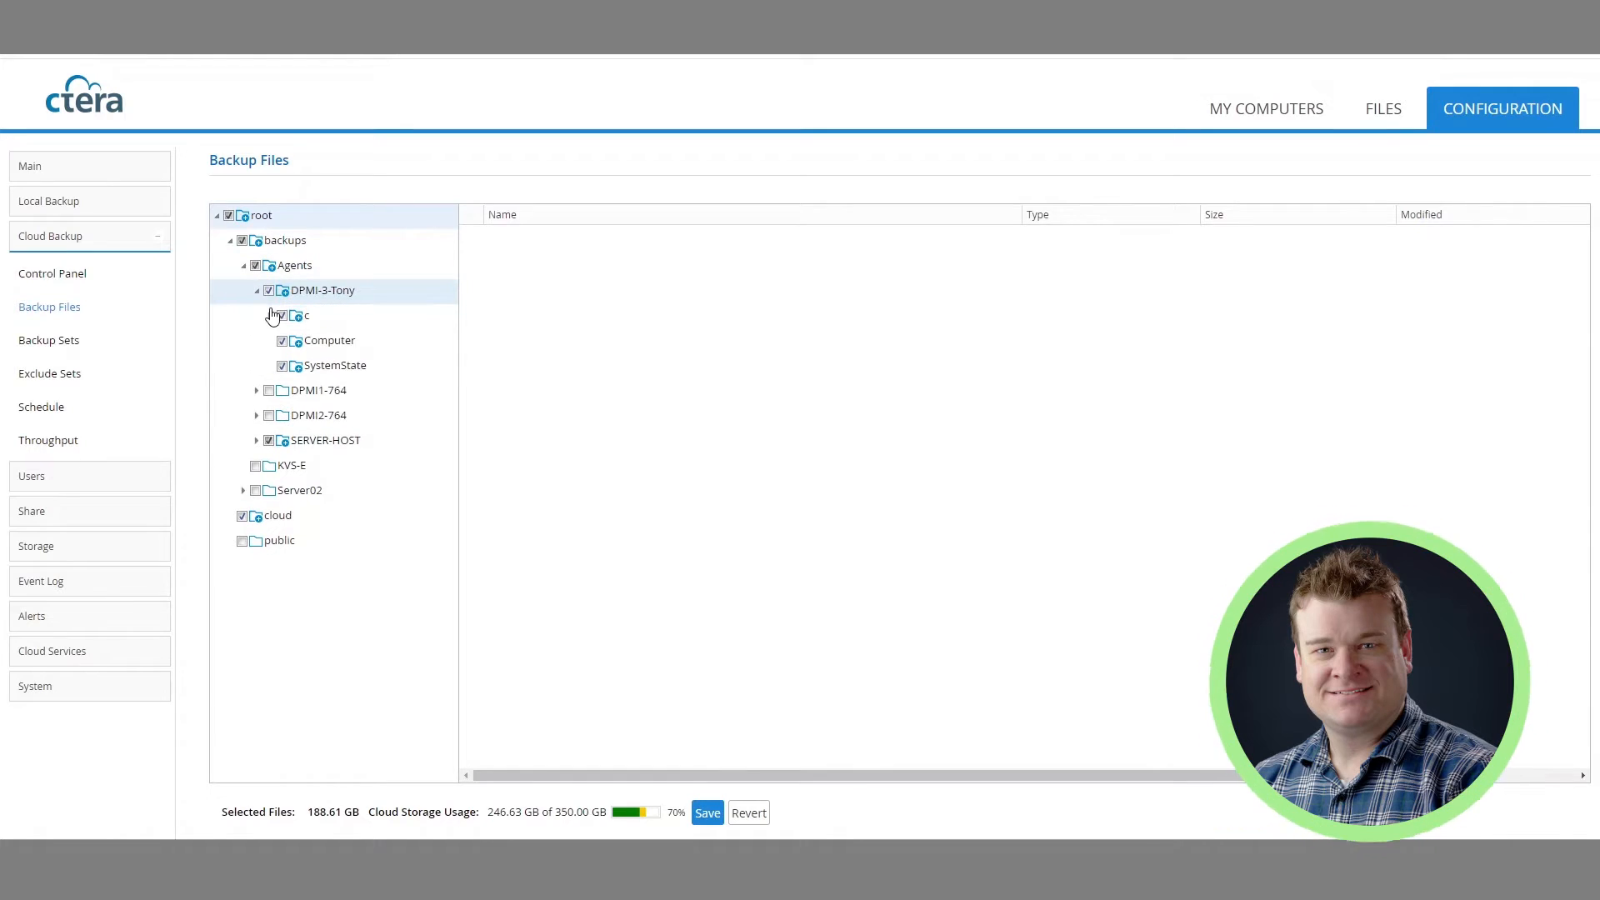
click(284, 341)
click(296, 367)
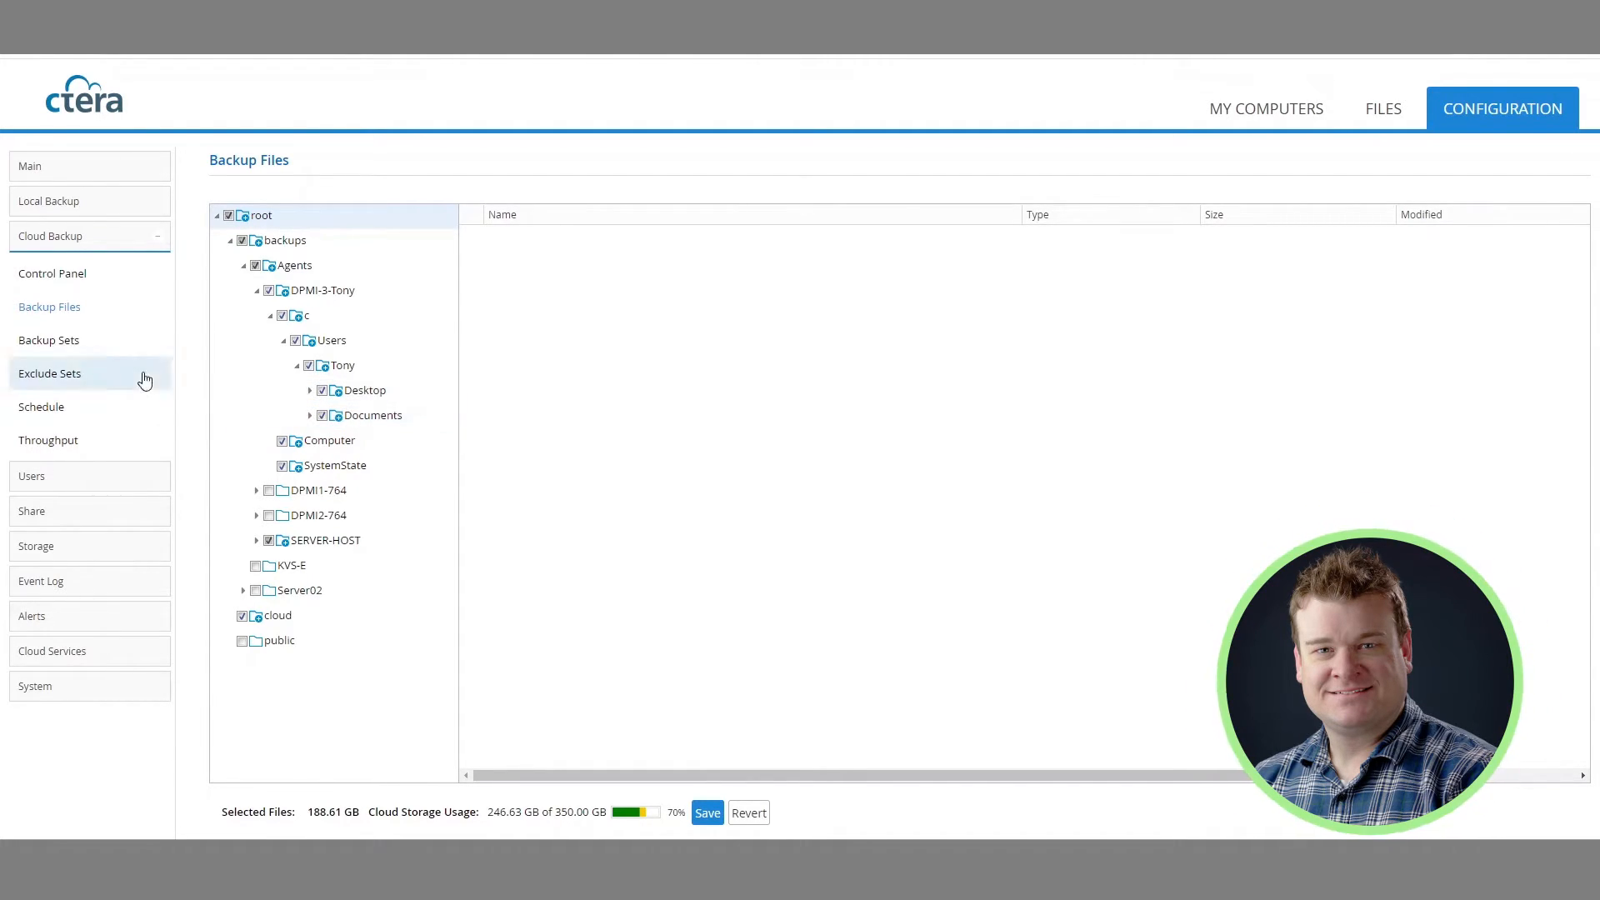
- Review the predefined Backup Sets and the Exclude Sets of the cloud backup
click(81, 345)
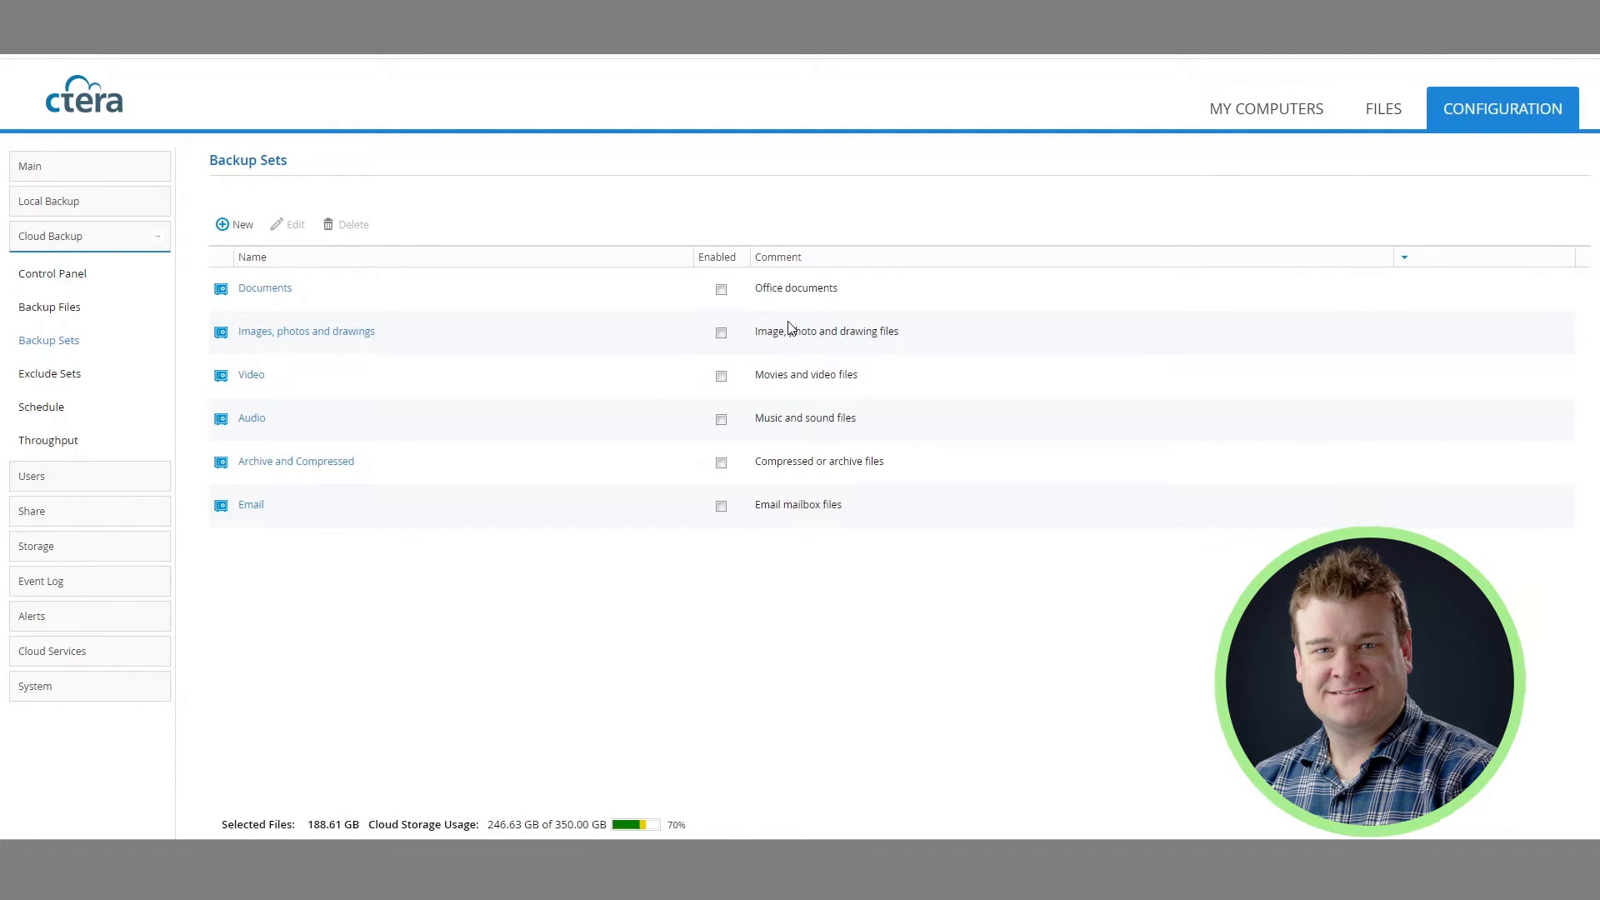
click(79, 374)
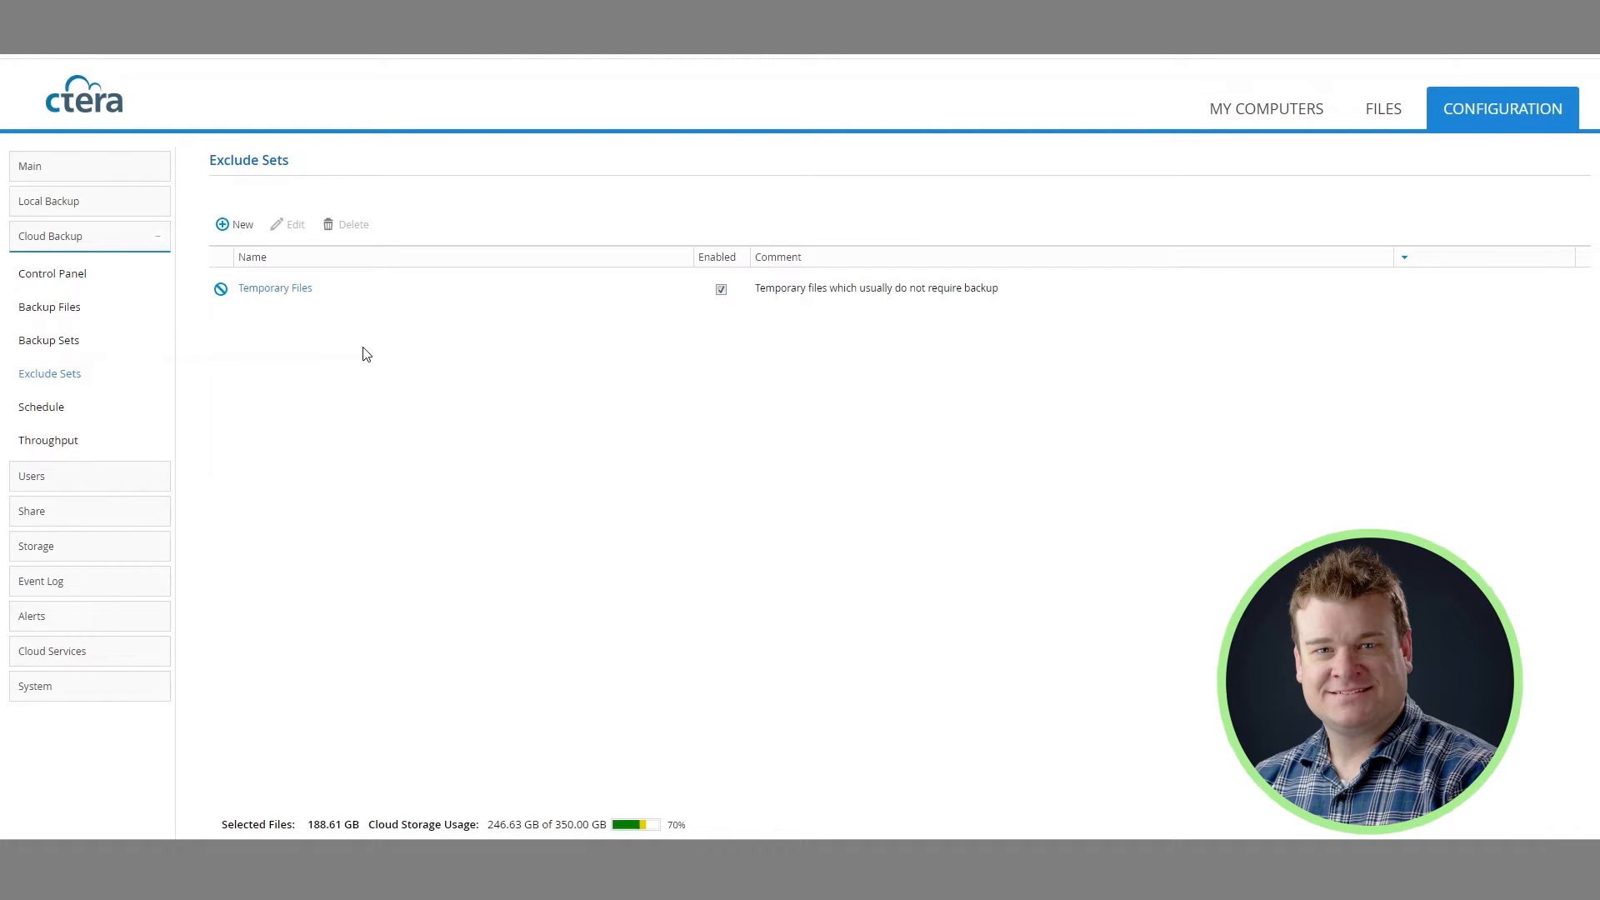
- Open the cloud backup schedule, select Specific Time, and examine the available start times and days
click(76, 418)
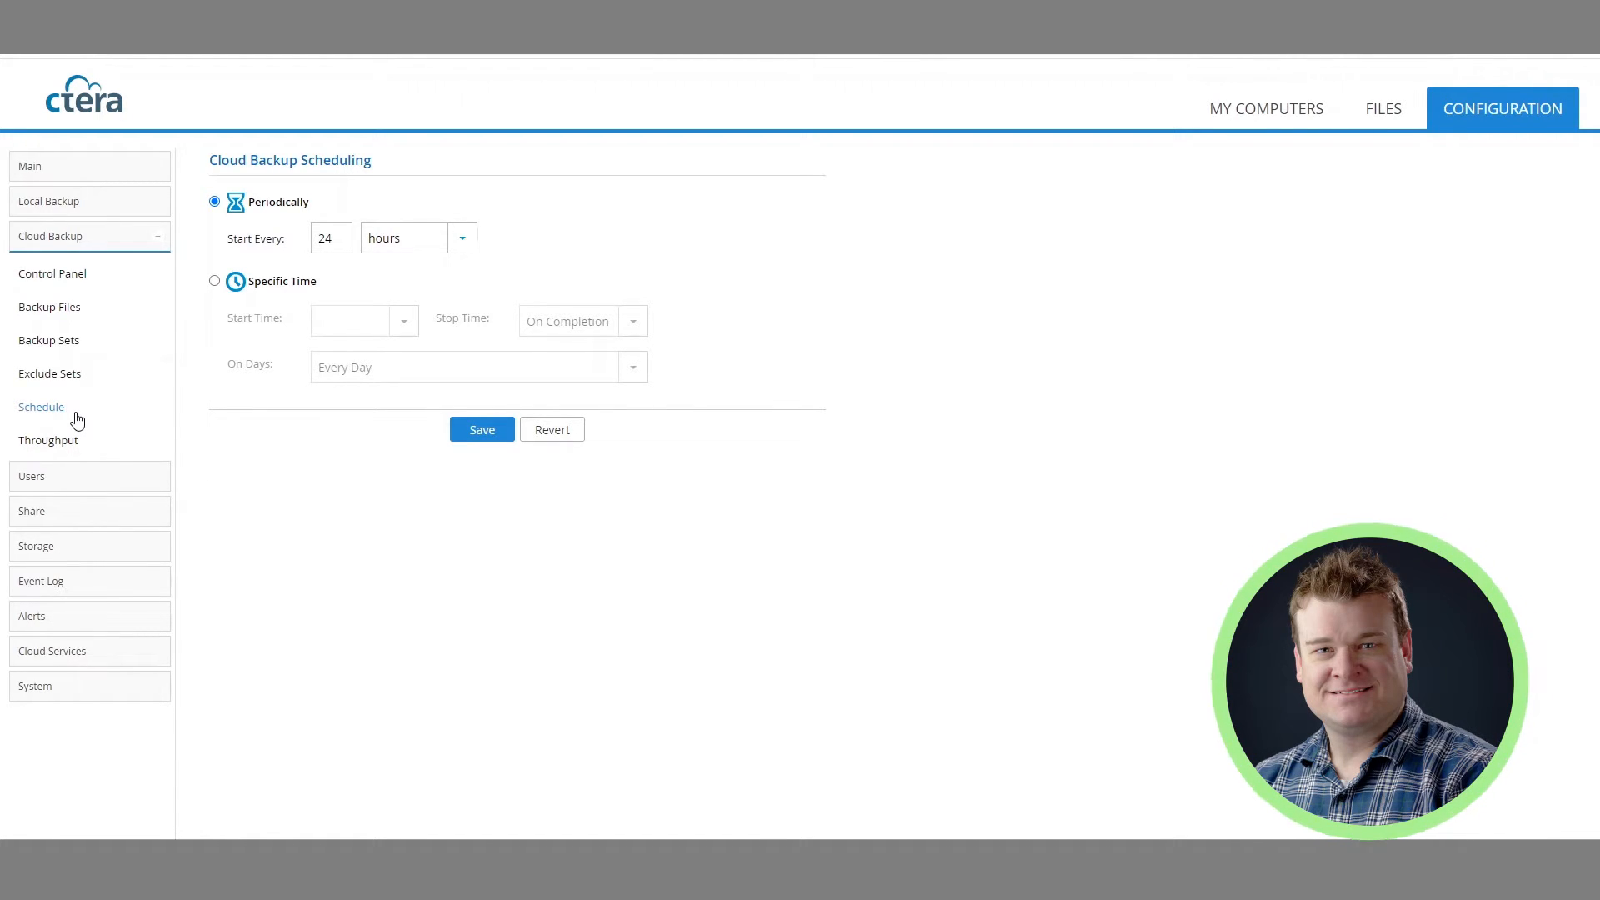
click(214, 281)
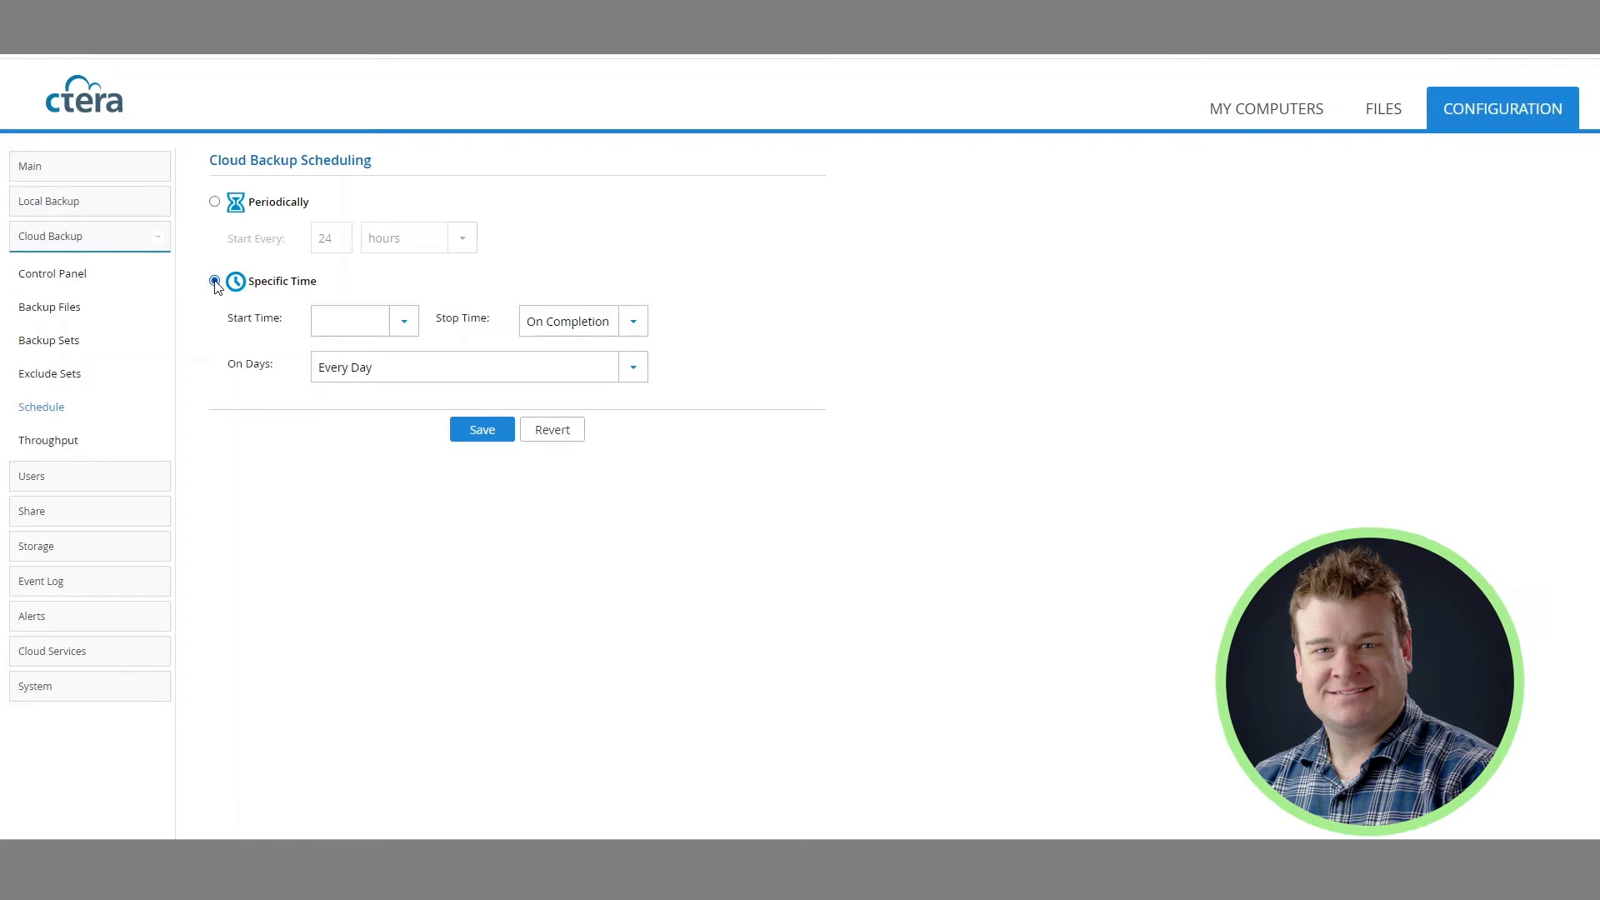
click(397, 328)
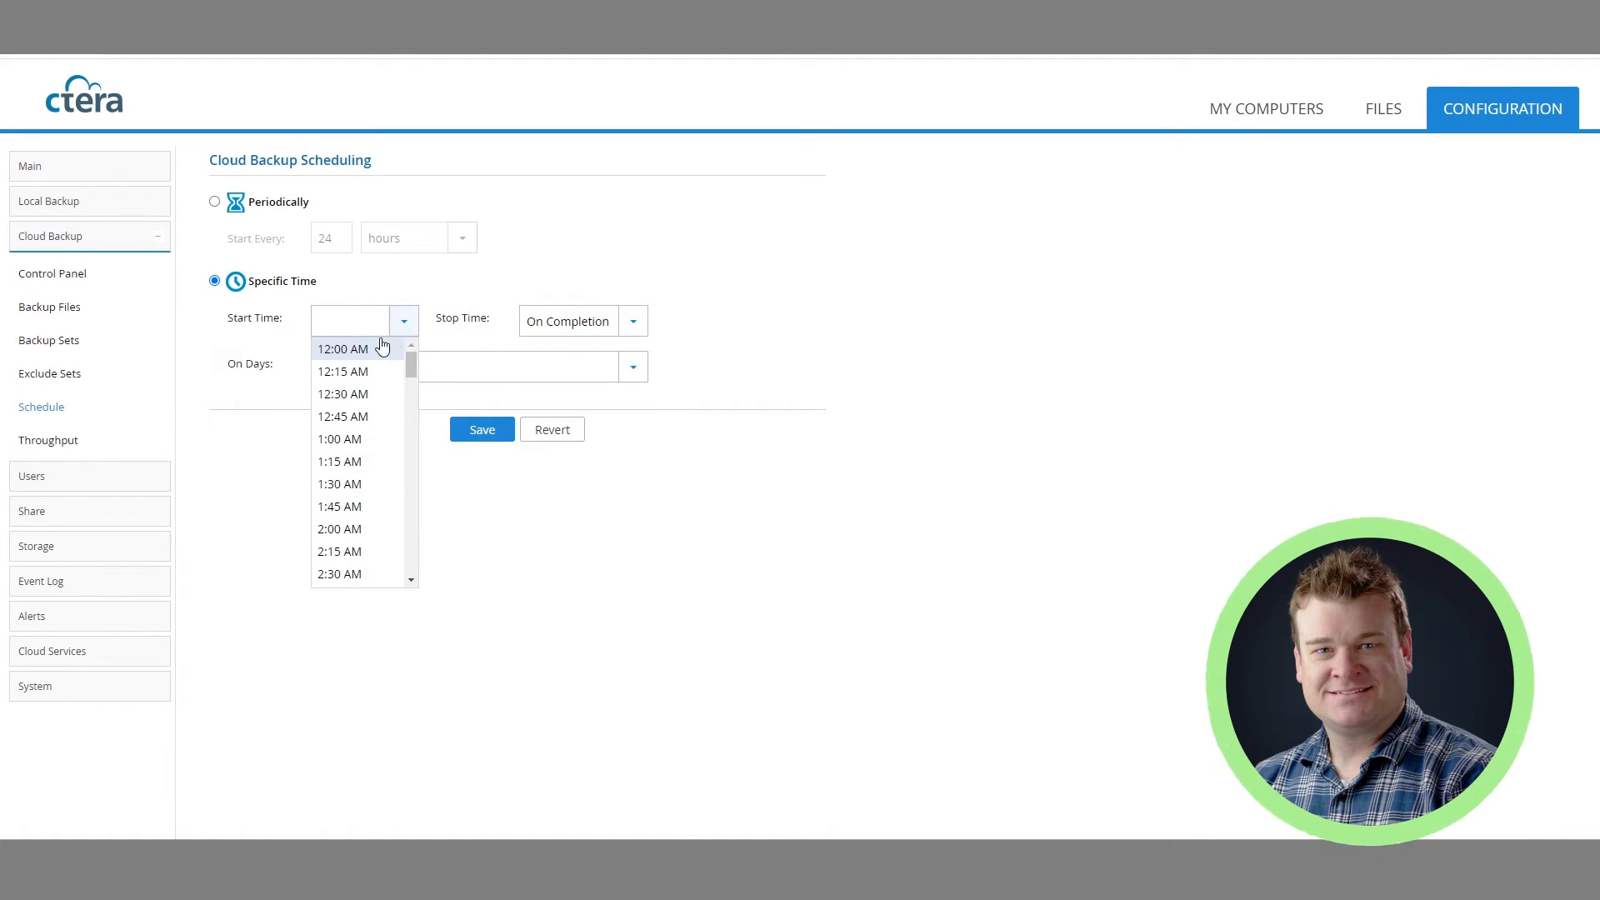
click(633, 367)
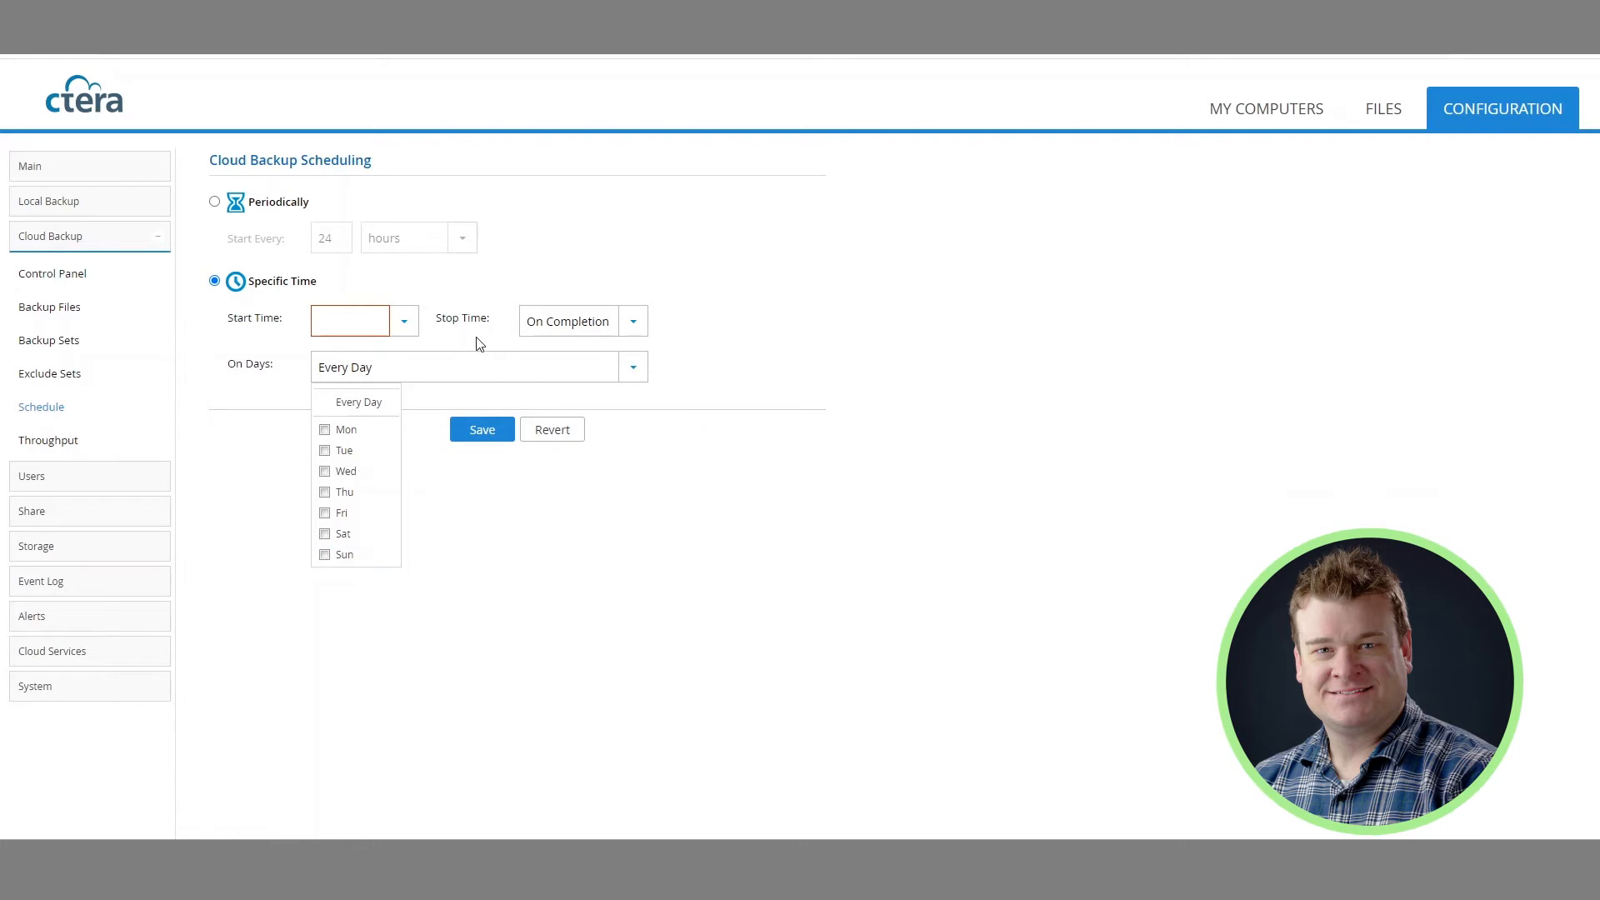
click(406, 325)
scroll(377, 461, down, 5)
scroll(379, 464, up, 5)
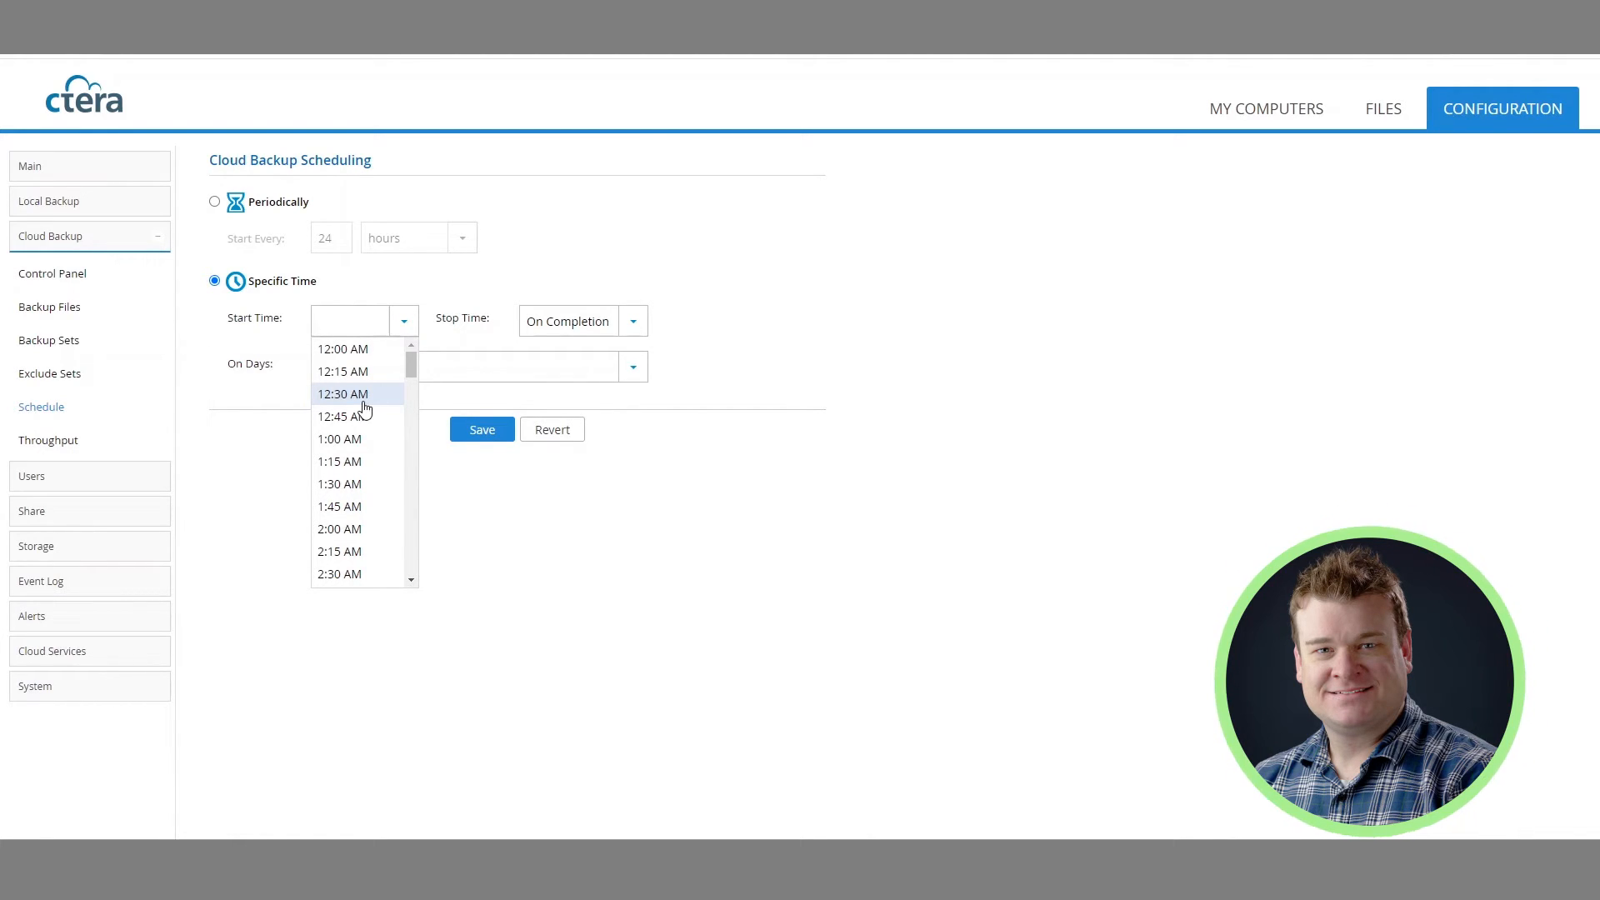
- Examine the stop time options, keep On Completion, and return the schedule to Periodically
click(646, 325)
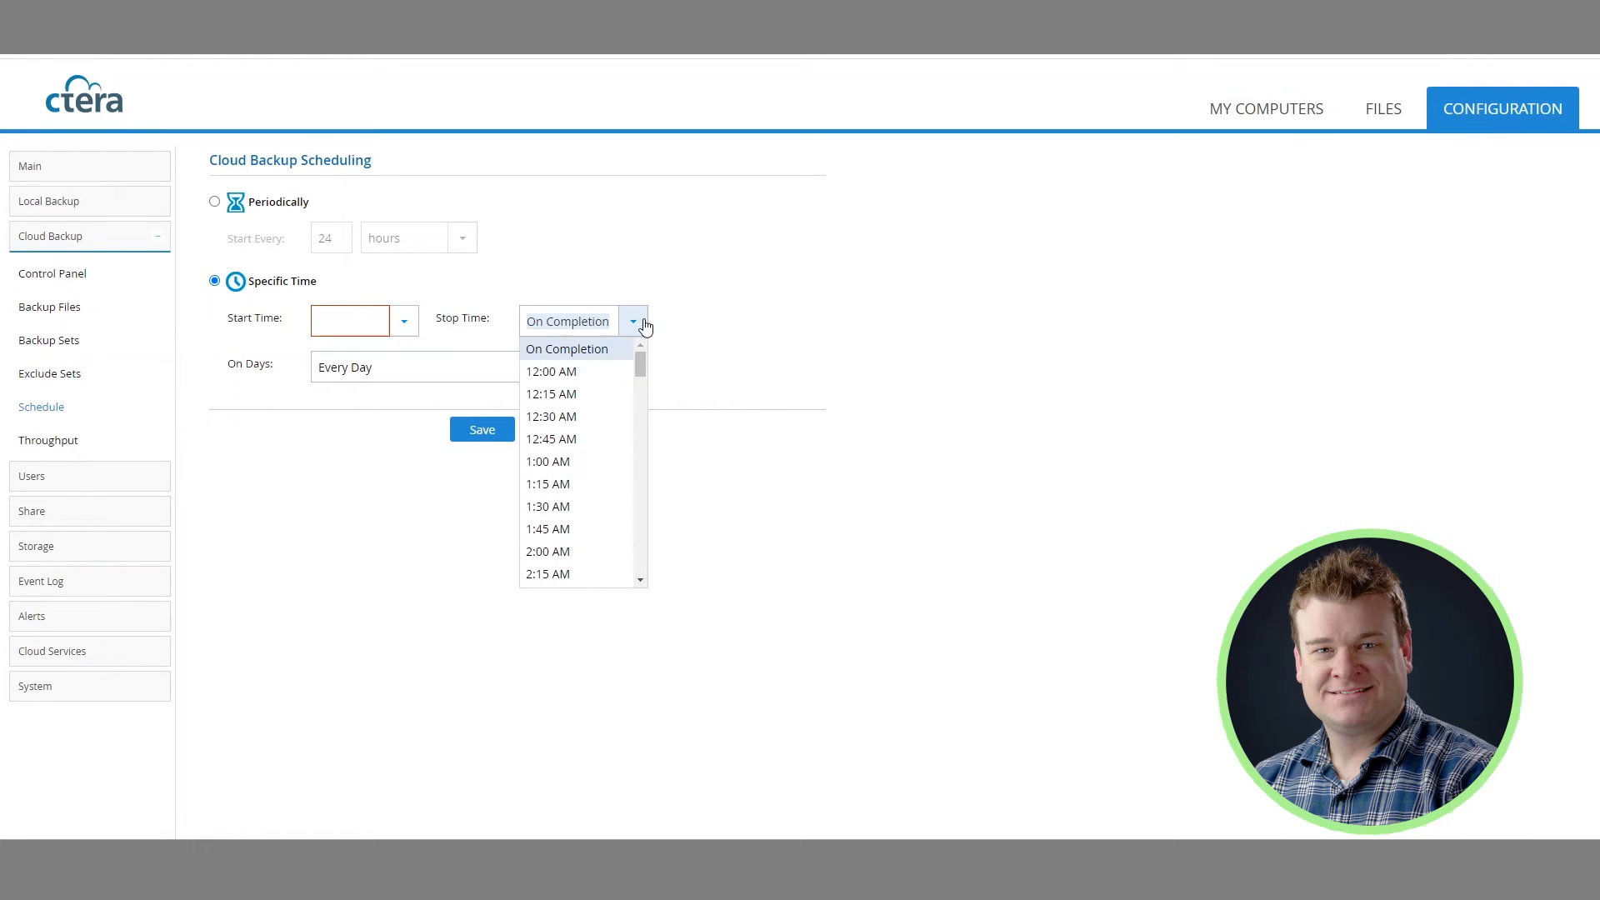
scroll(575, 496, down, 3)
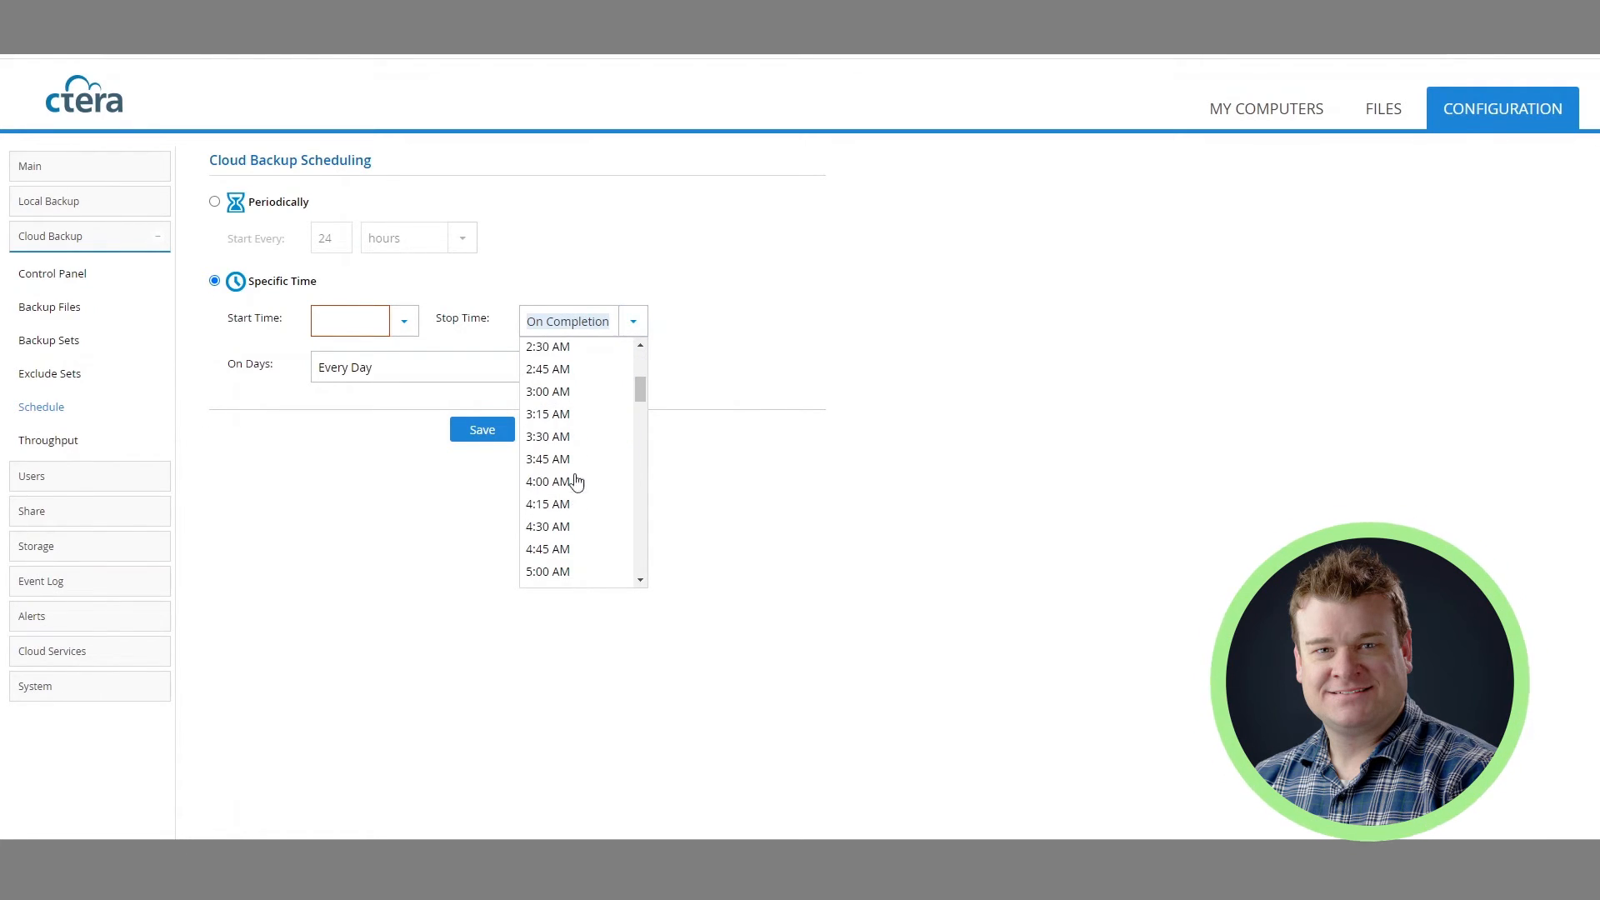
click(632, 323)
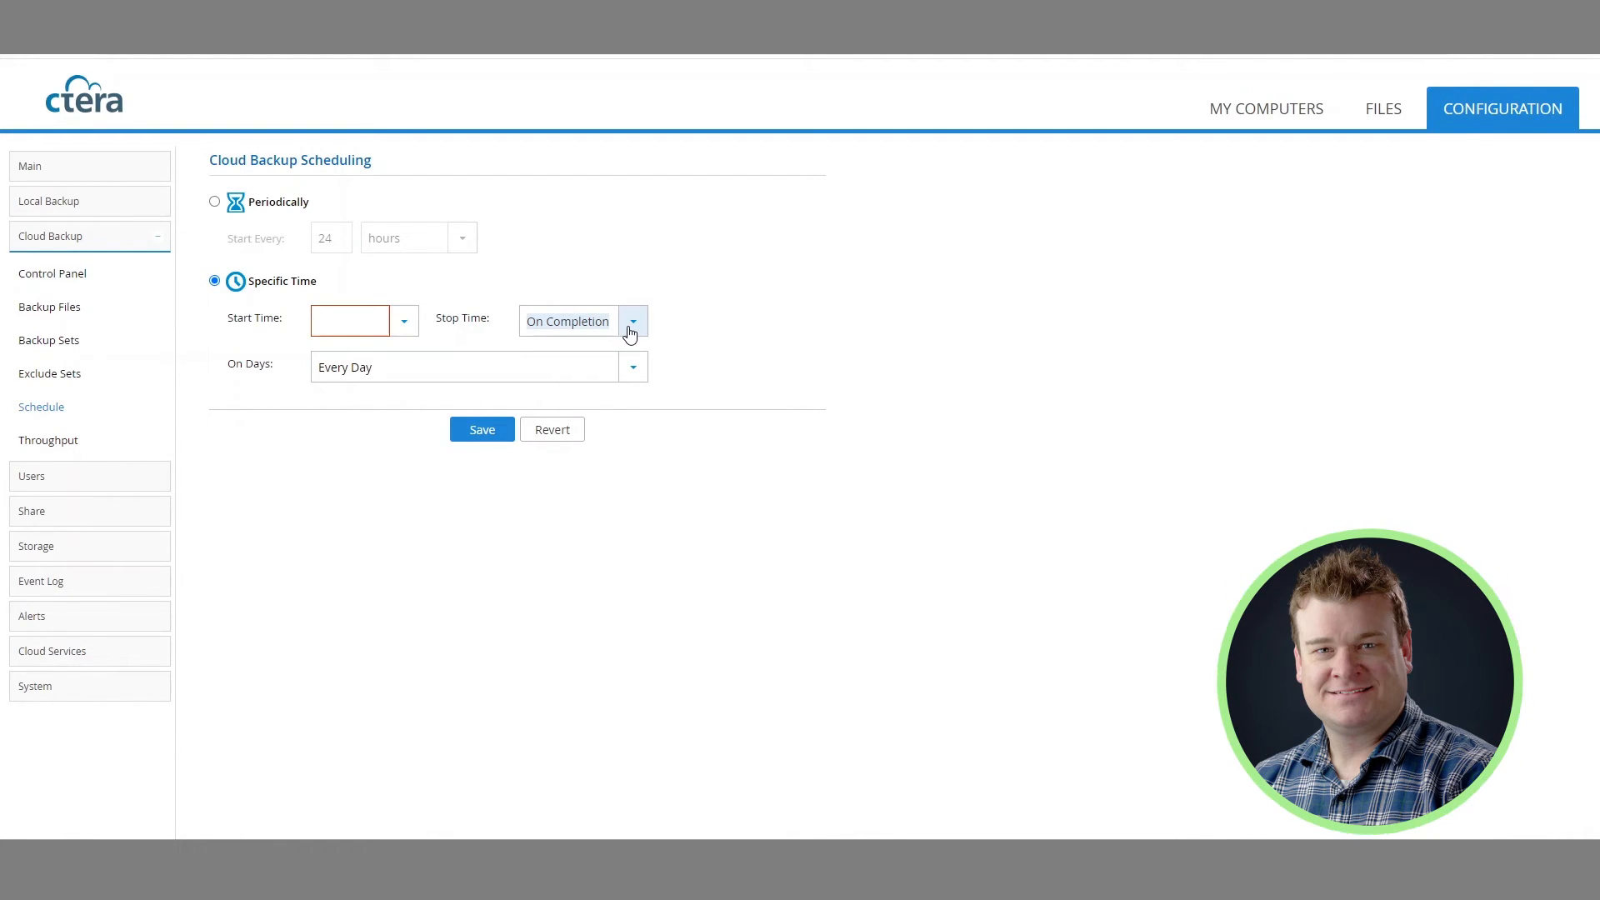
click(630, 332)
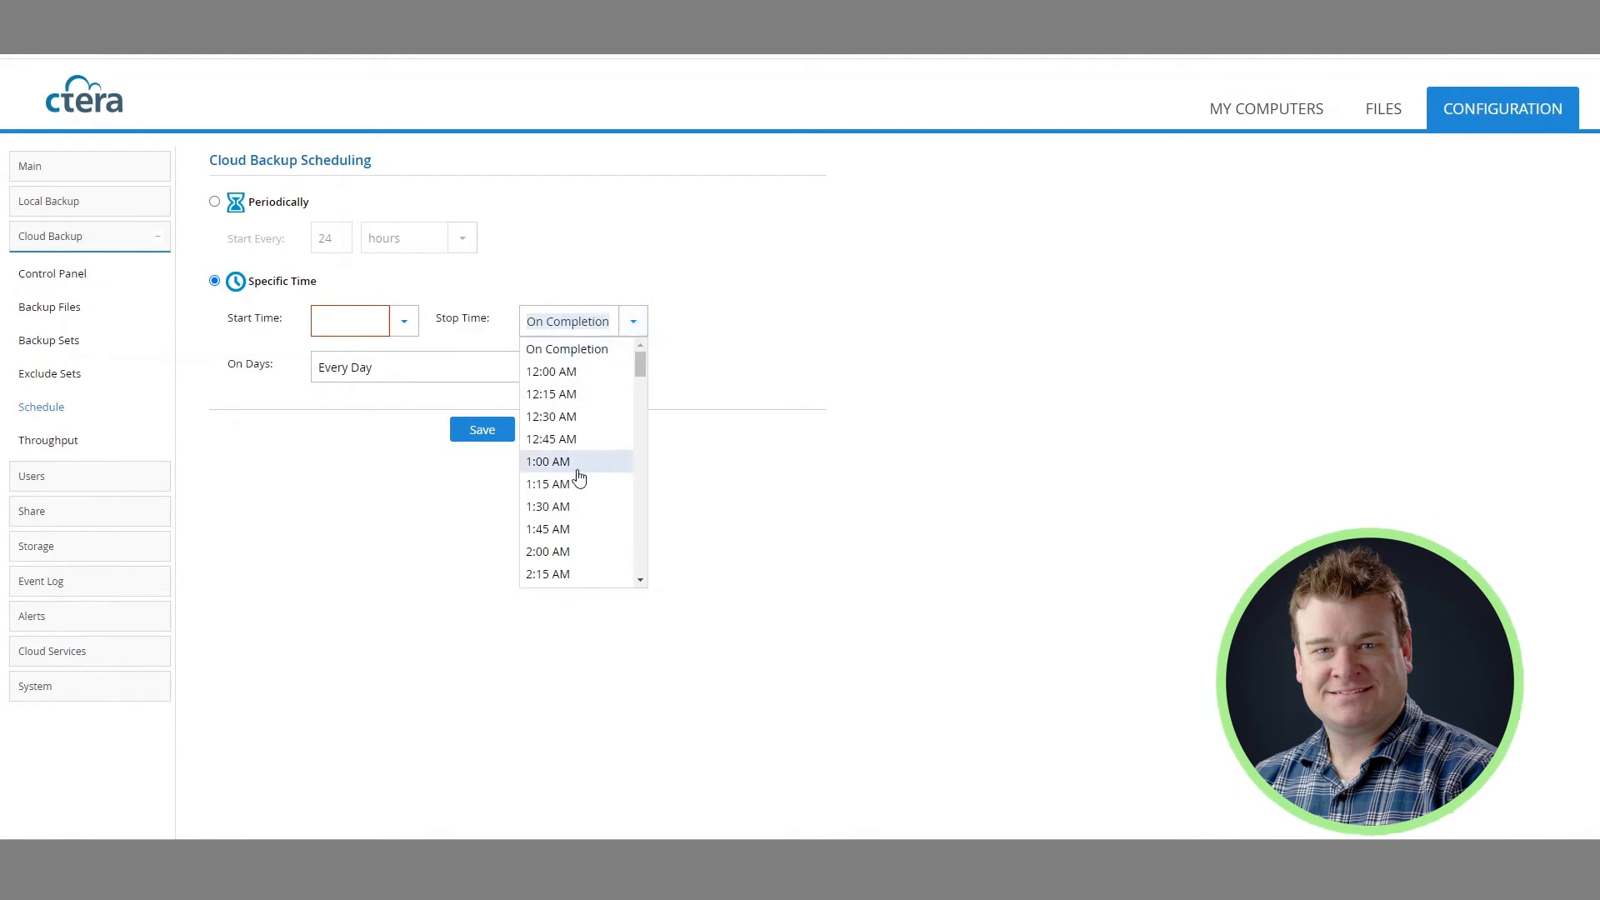
click(591, 350)
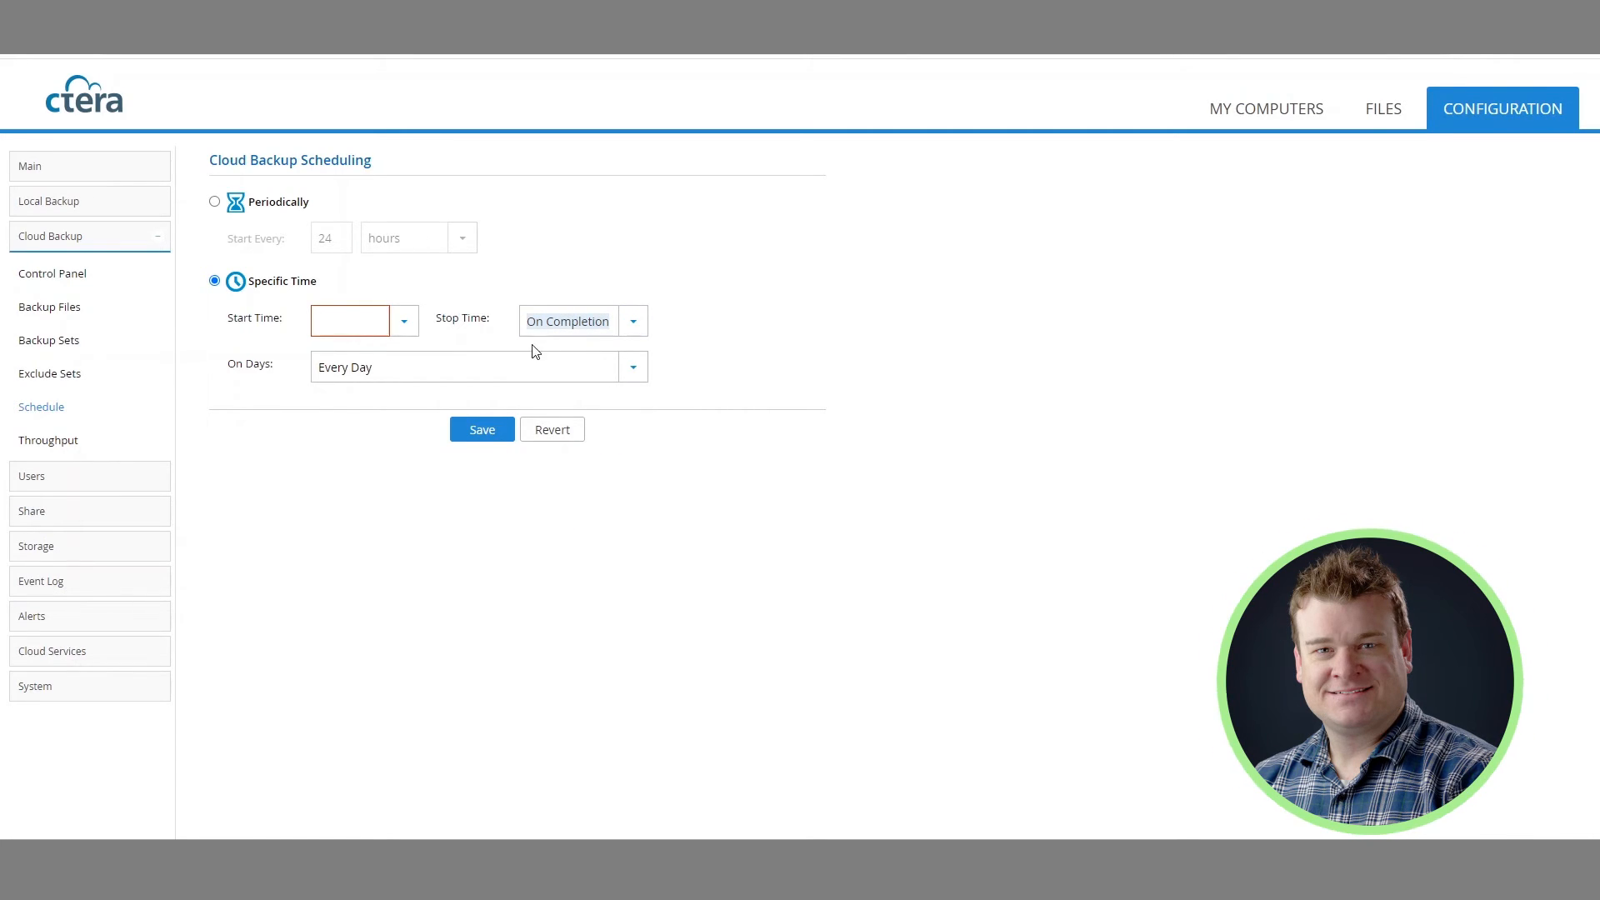
click(213, 203)
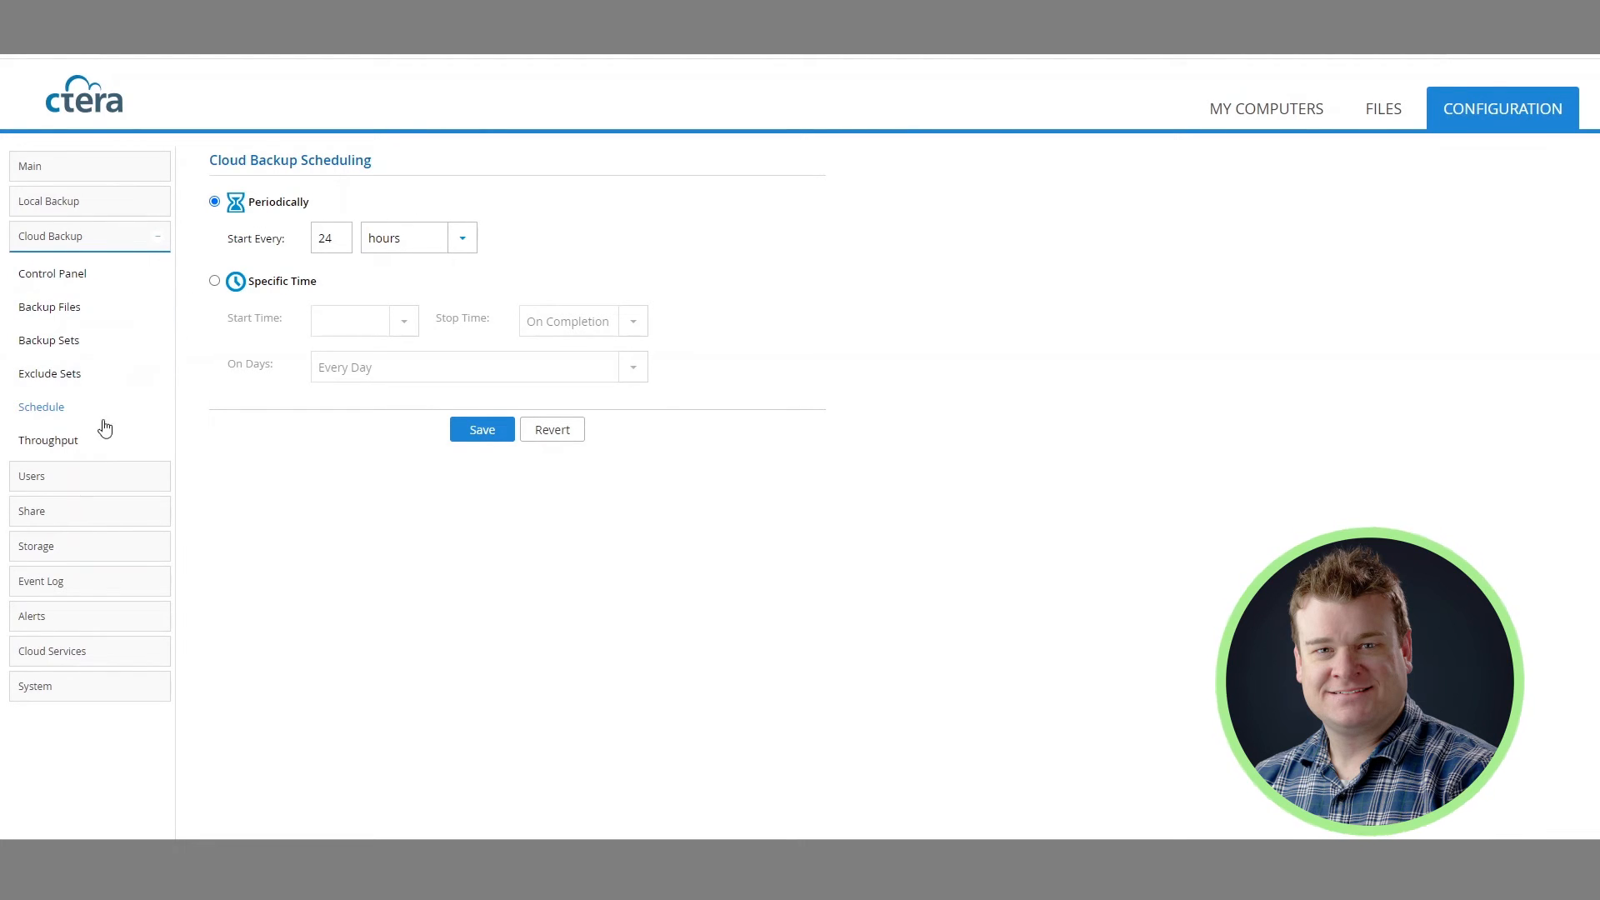
- Open the throughput settings, try Do not throttle, and return to throttling the Internet bandwidth usage
click(77, 440)
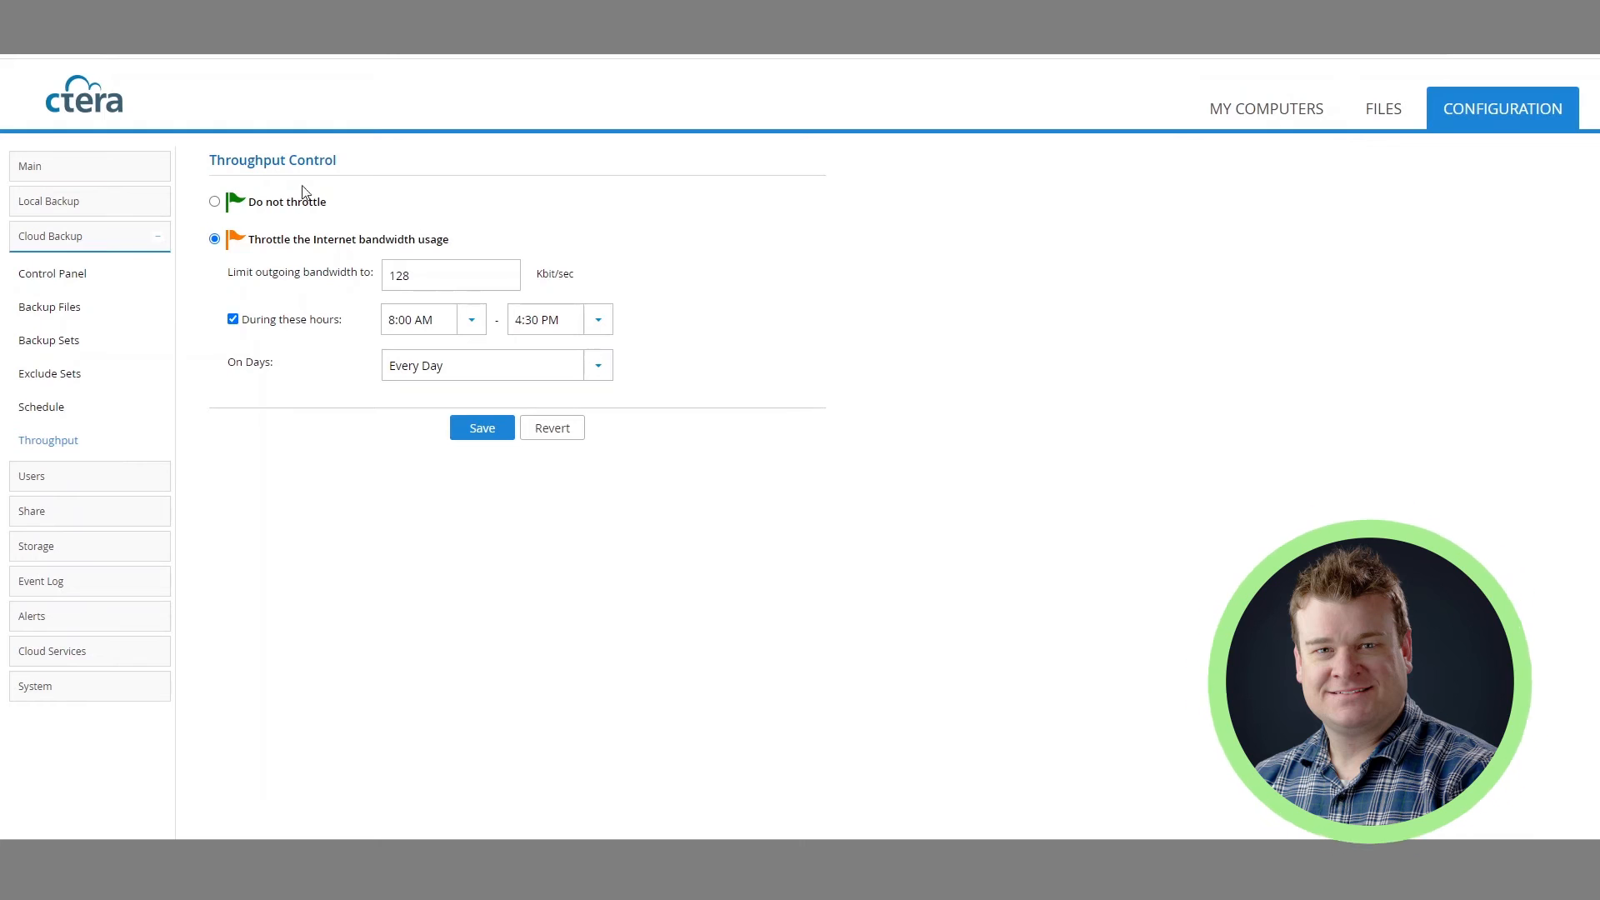
click(215, 201)
click(214, 240)
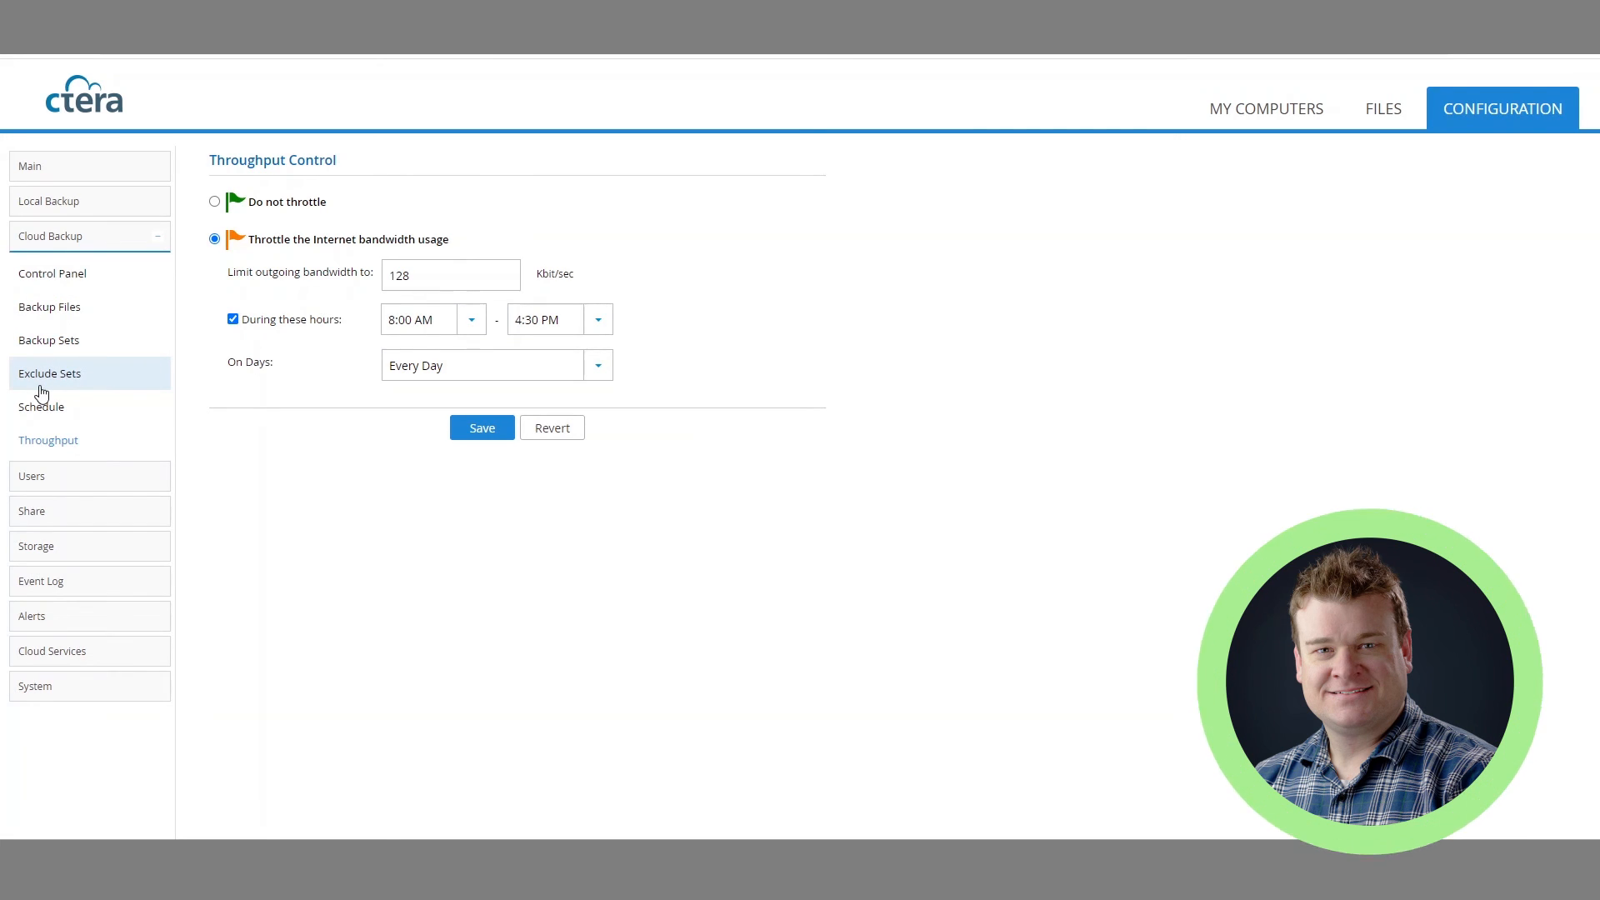
- Check the CTERA Portal connection status and service subscriptions under Cloud Services again
click(67, 653)
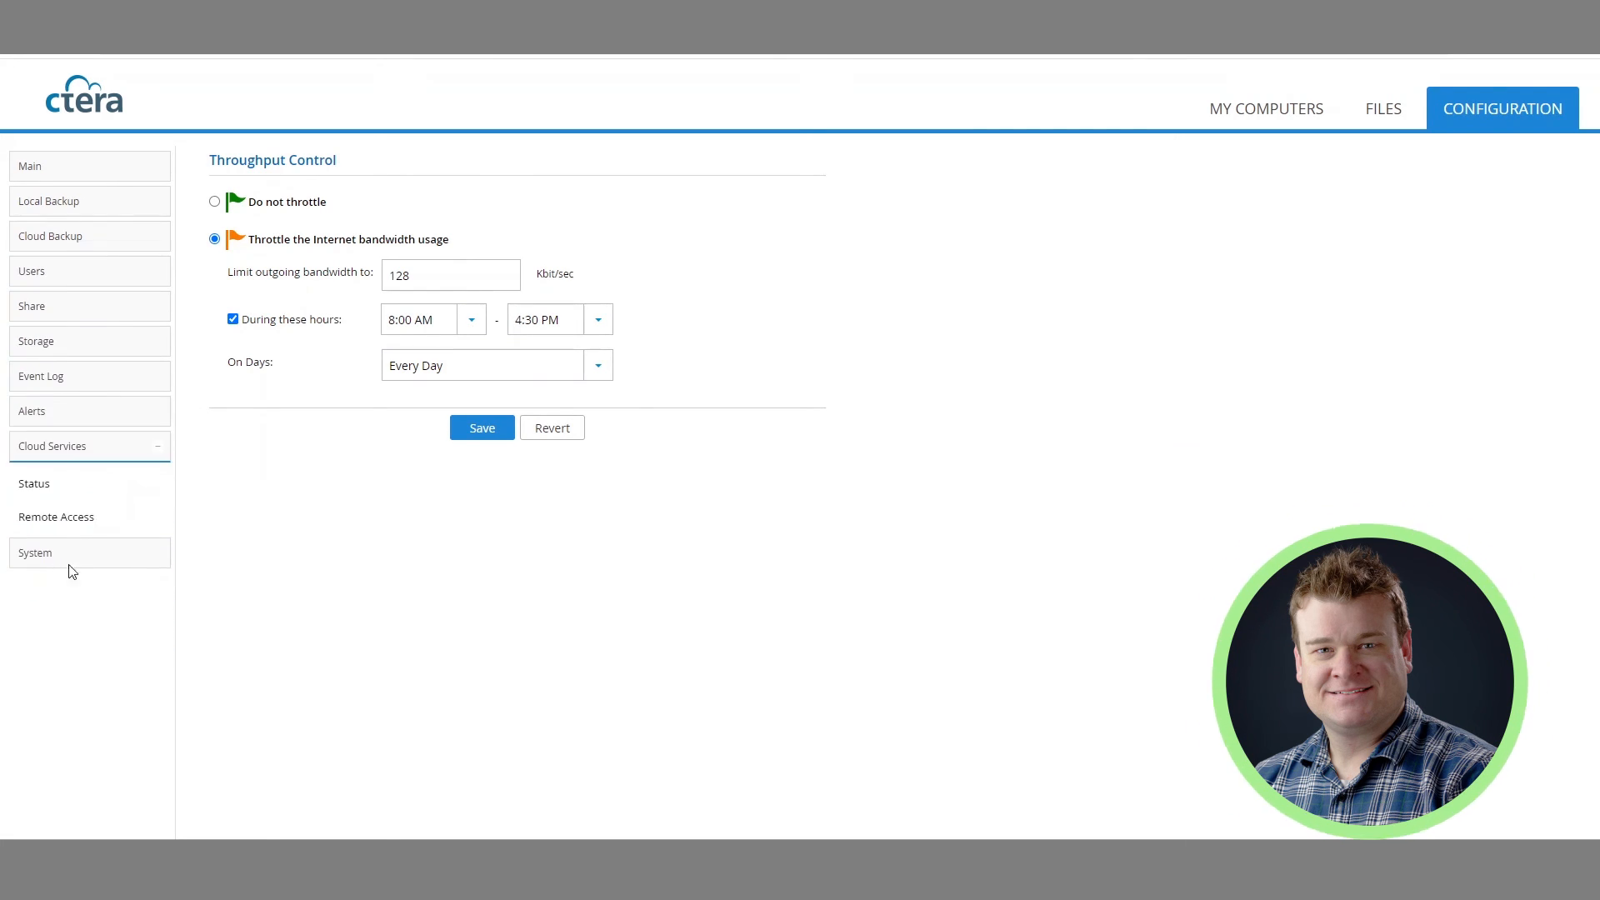
click(55, 486)
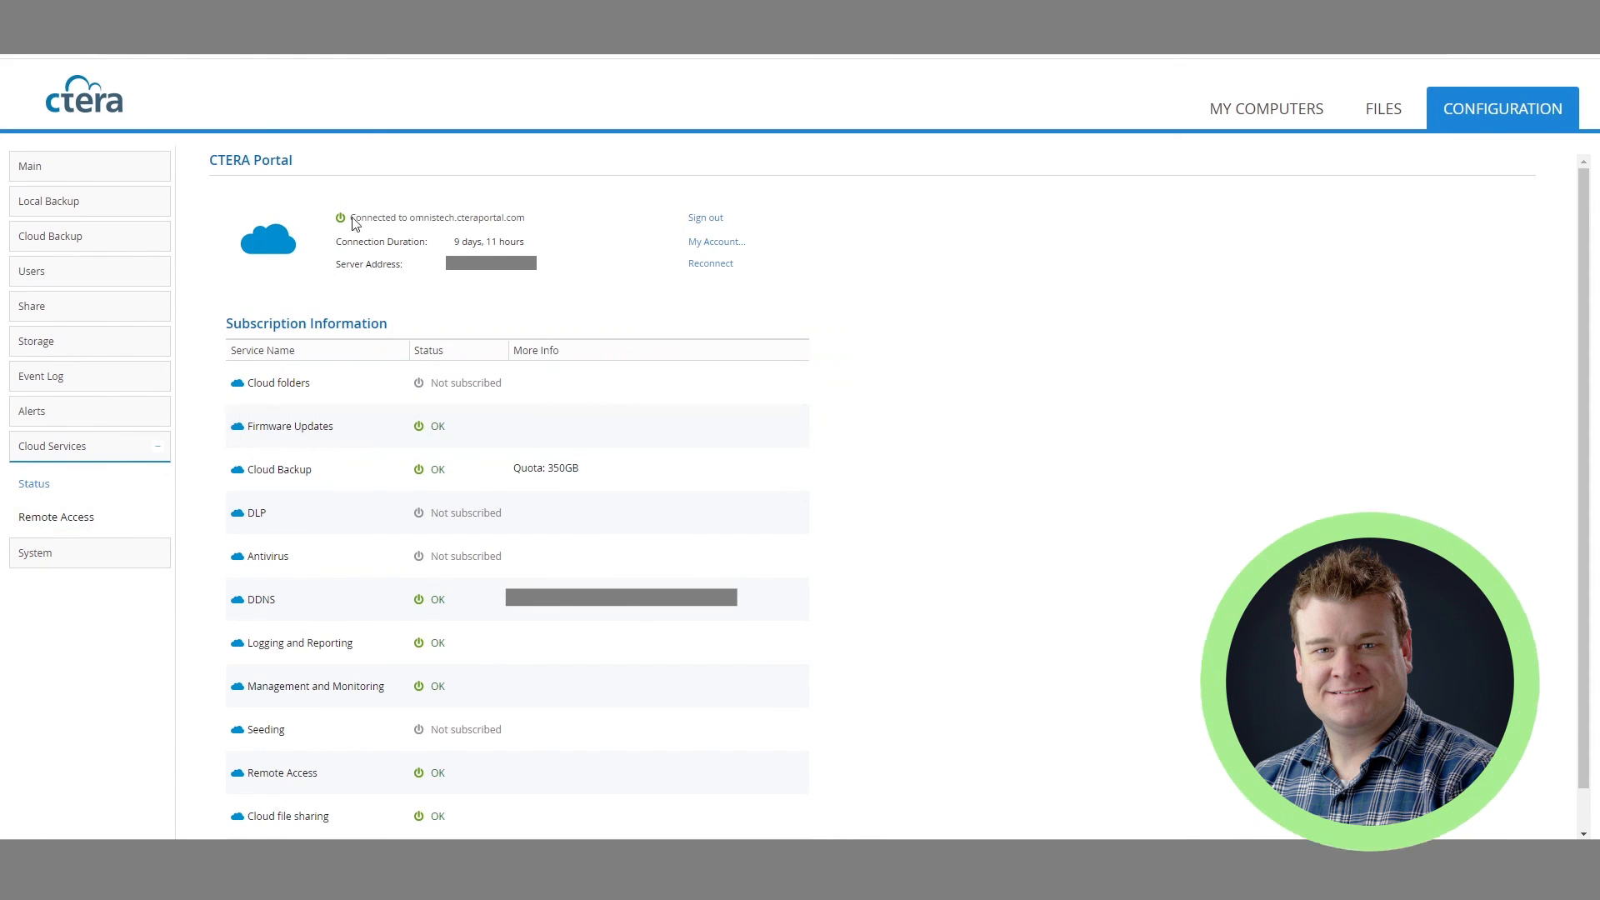
click(46, 244)
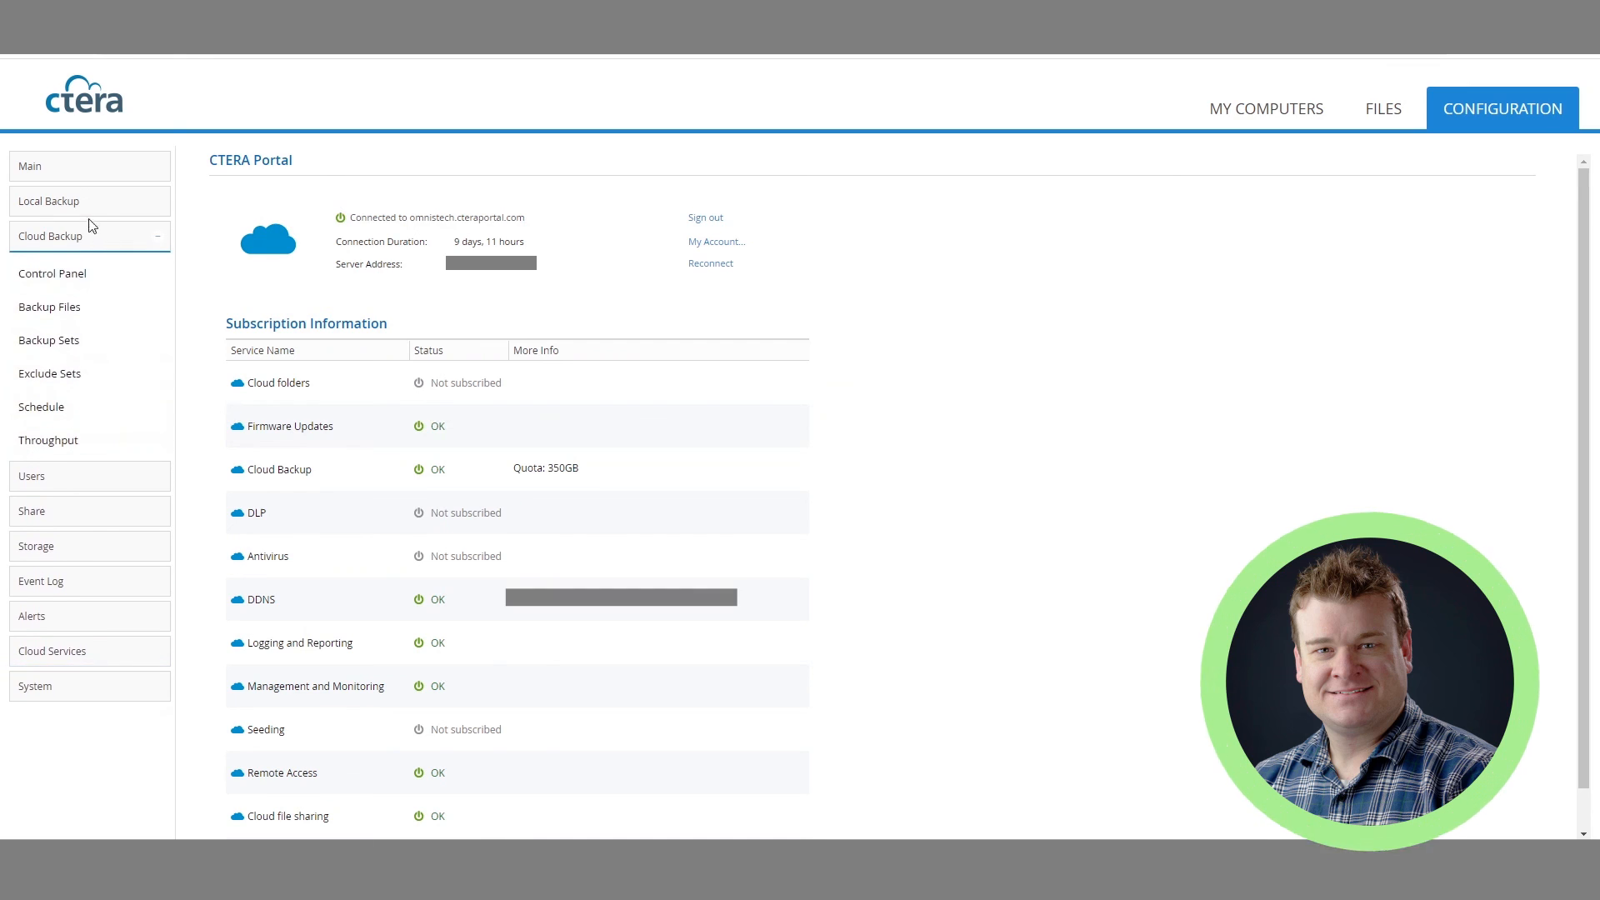
click(41, 205)
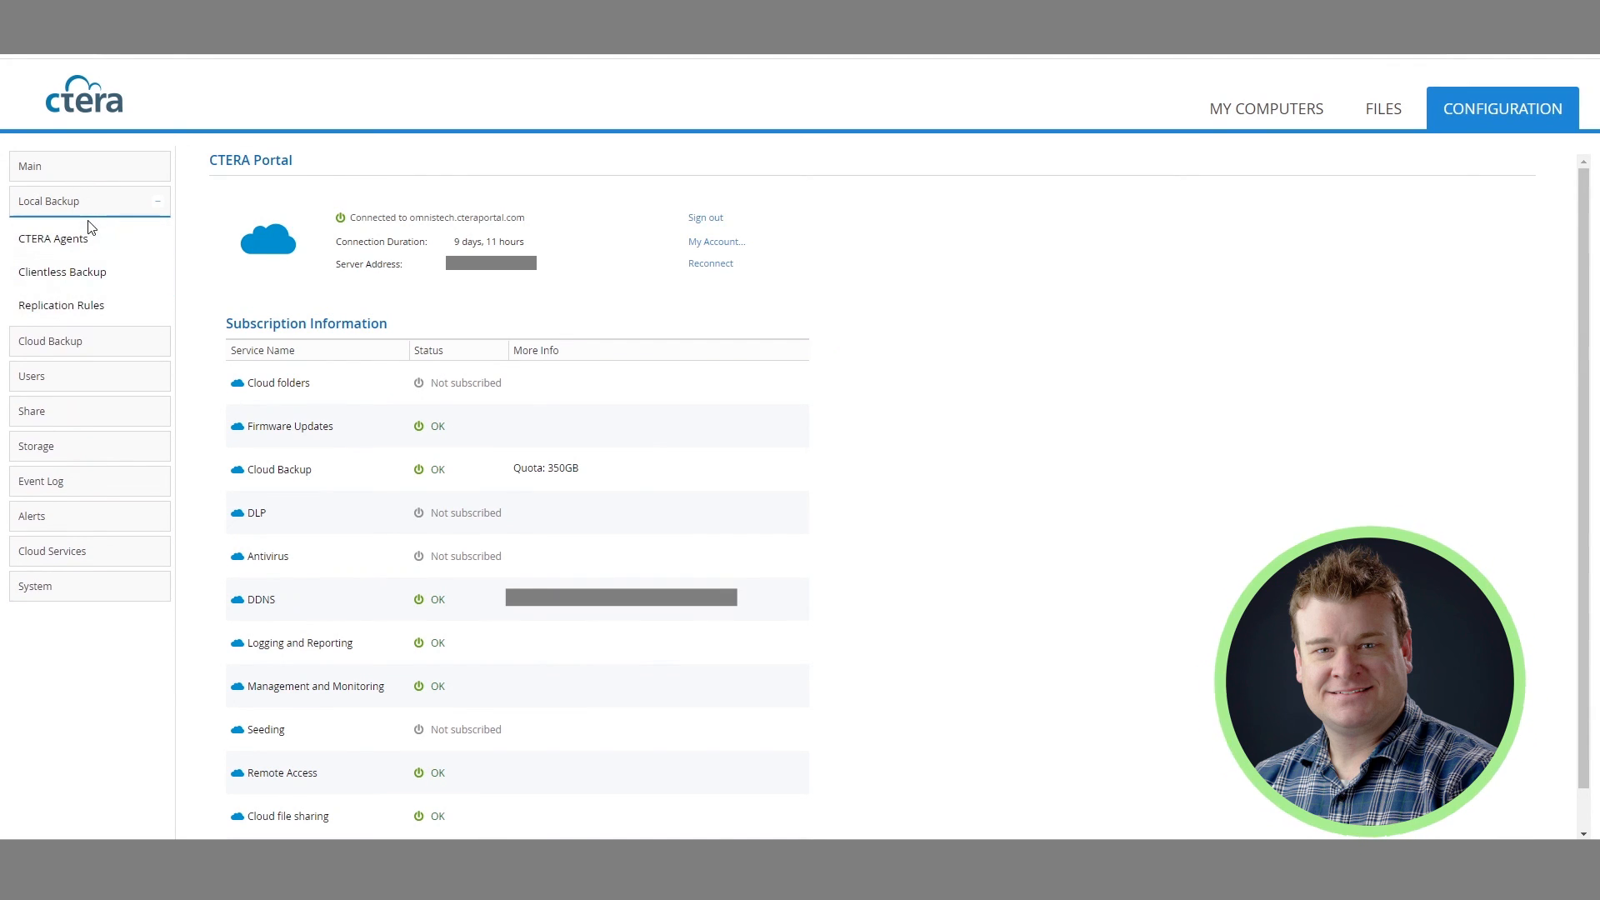
click(90, 341)
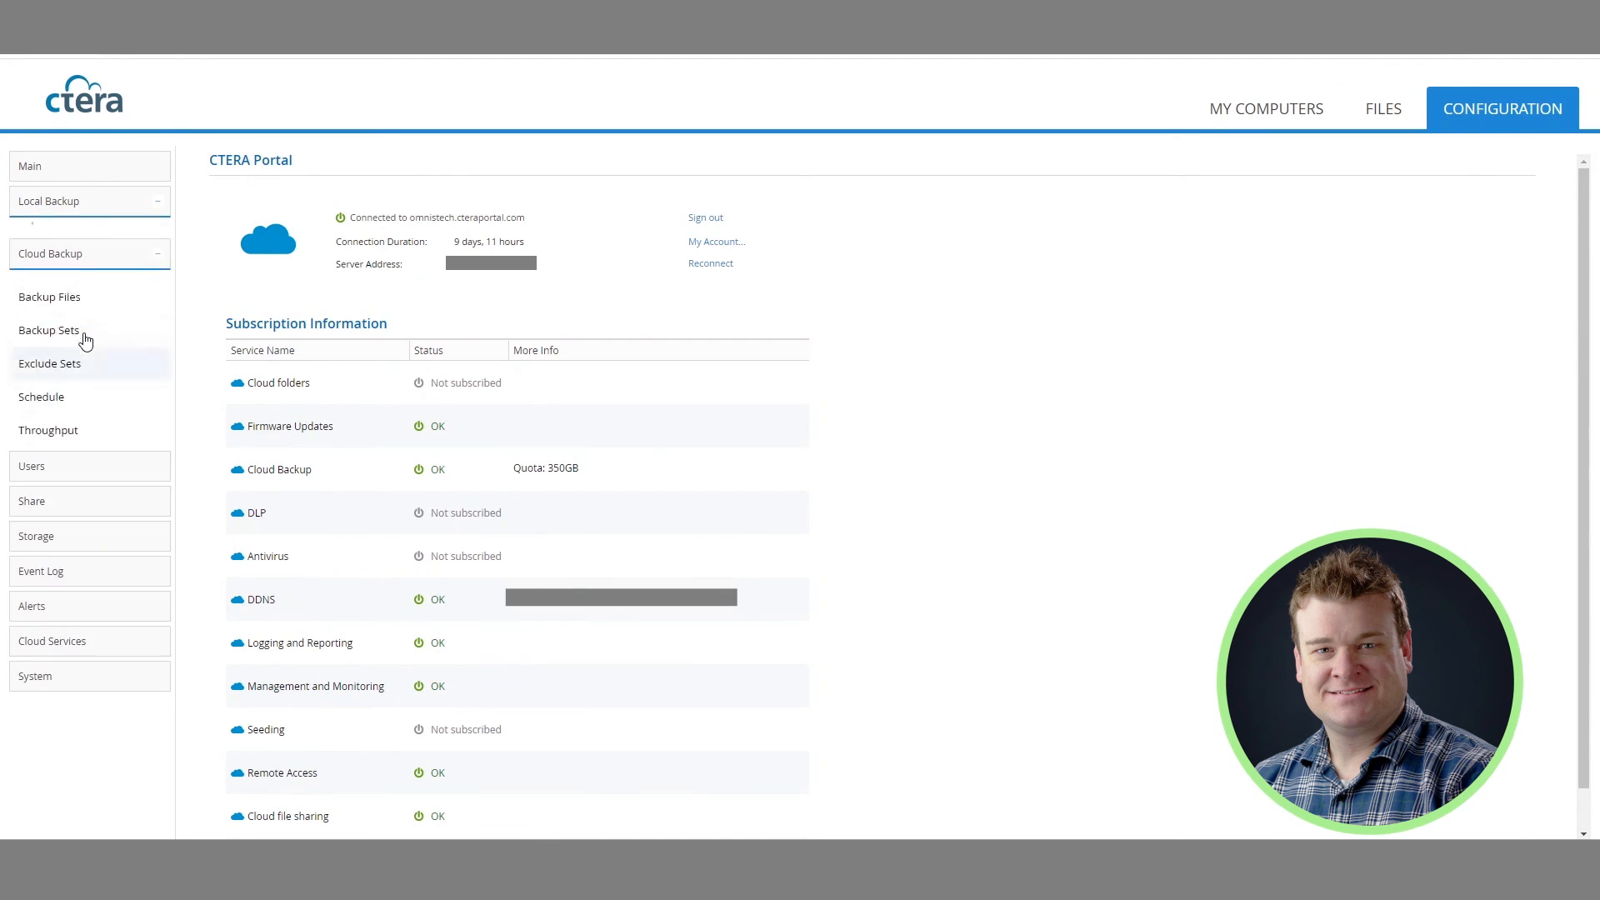